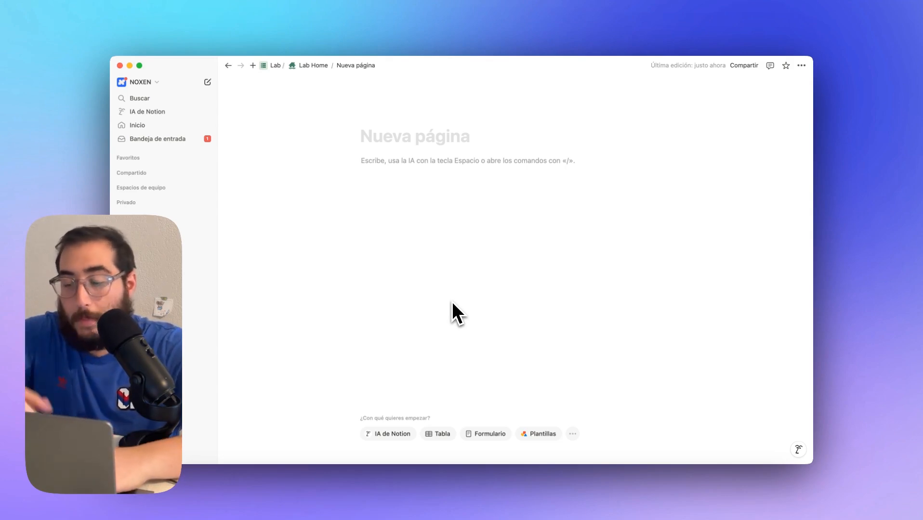
Step: Insert a full-page database (Base de datos: página completa) into the empty new page
type("(")
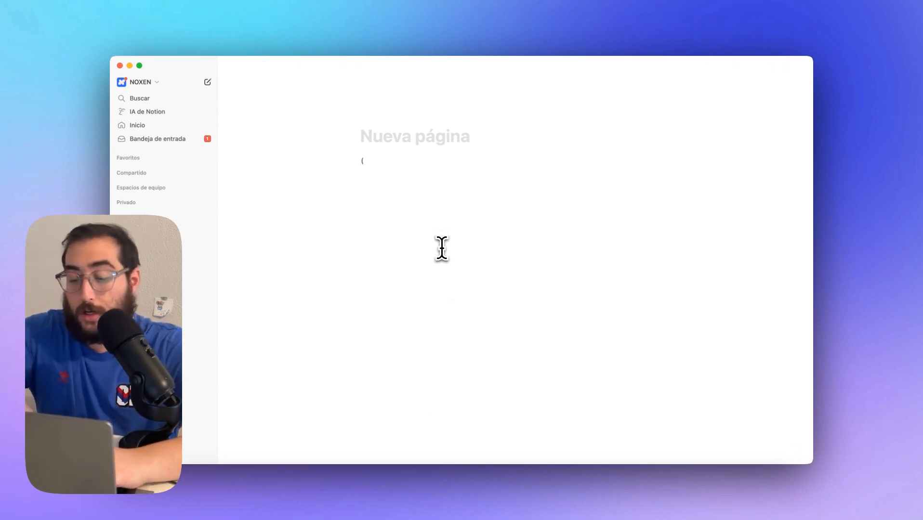
key("BackSpace")
type("/")
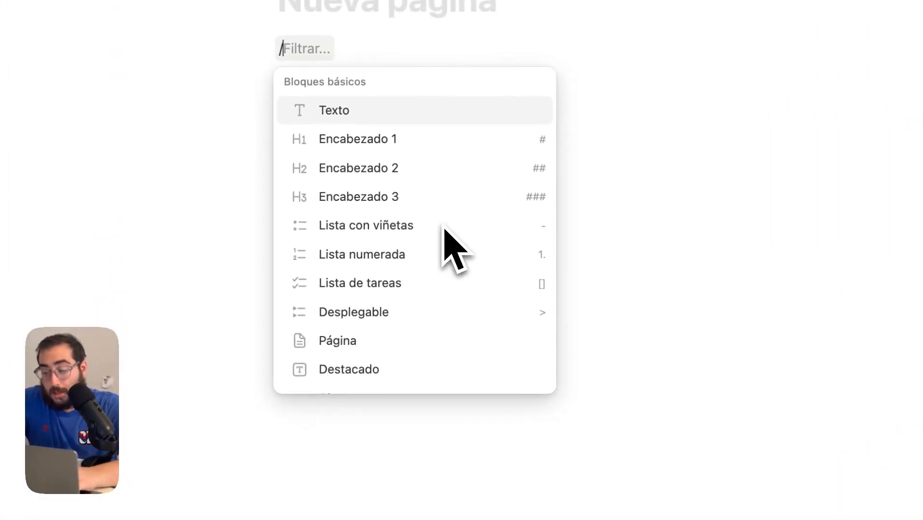
type("base")
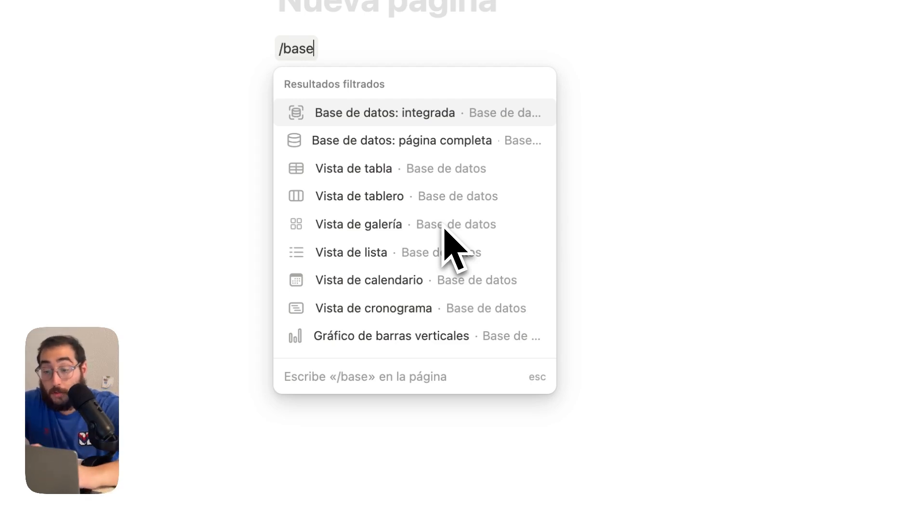
left_click(461, 145)
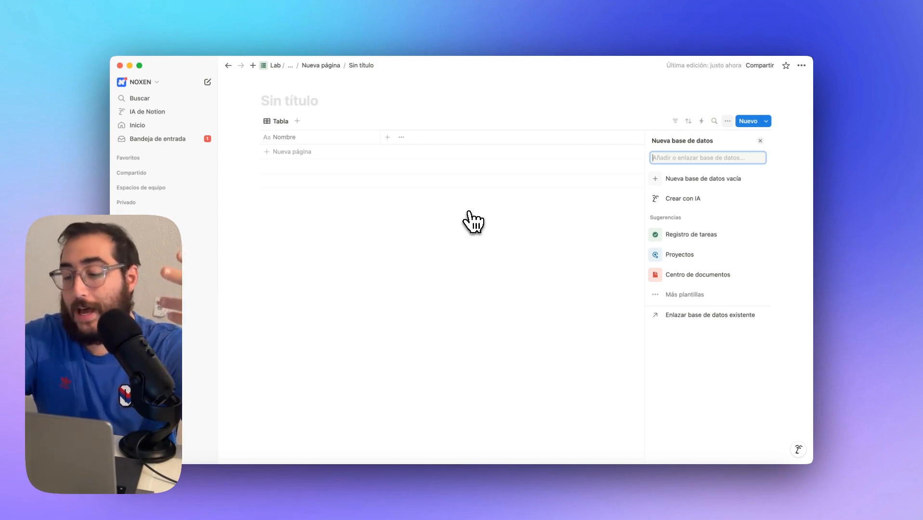
Step: Examine the suggested templates in the extended database template gallery, then close it
mouse_move(737, 235)
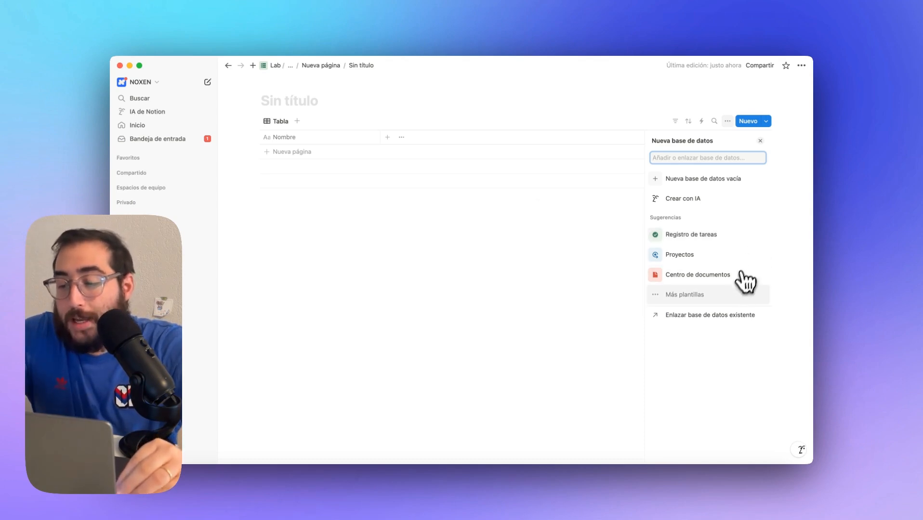
left_click(730, 296)
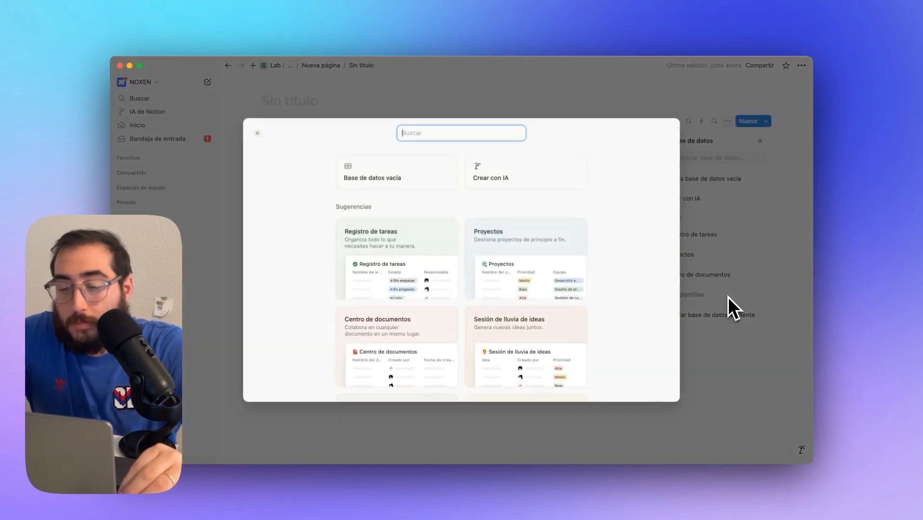
scroll(487, 251, "down", 4)
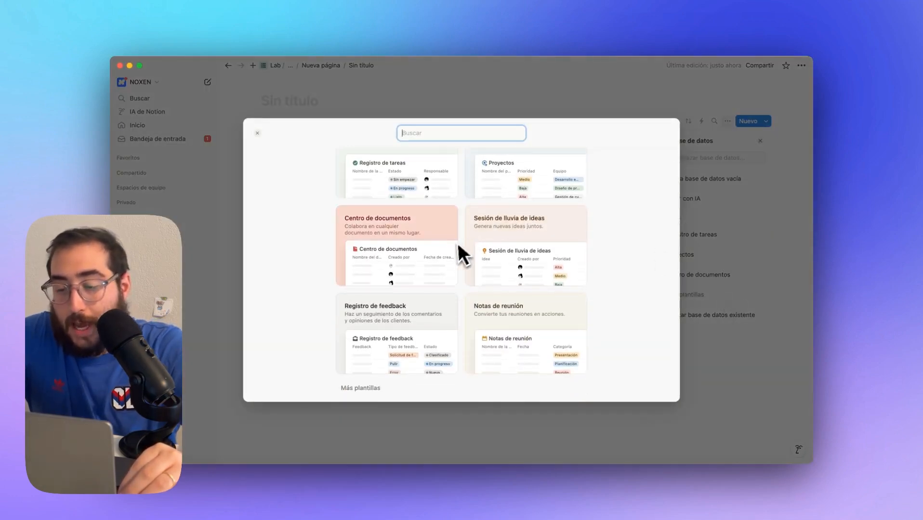
scroll(463, 294, "up", 5)
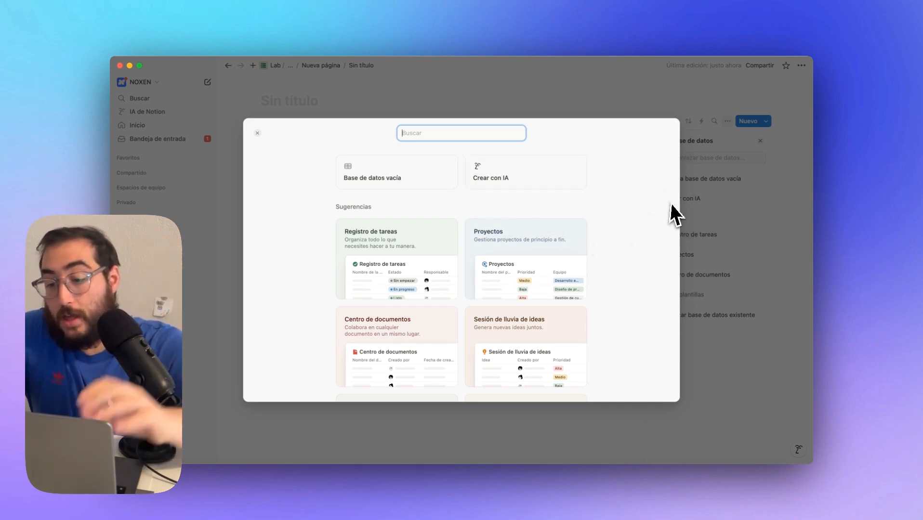
left_click(720, 197)
Step: Have the AI generate the new database from the prompt "Crea una base de datos de tareas."
left_click(700, 199)
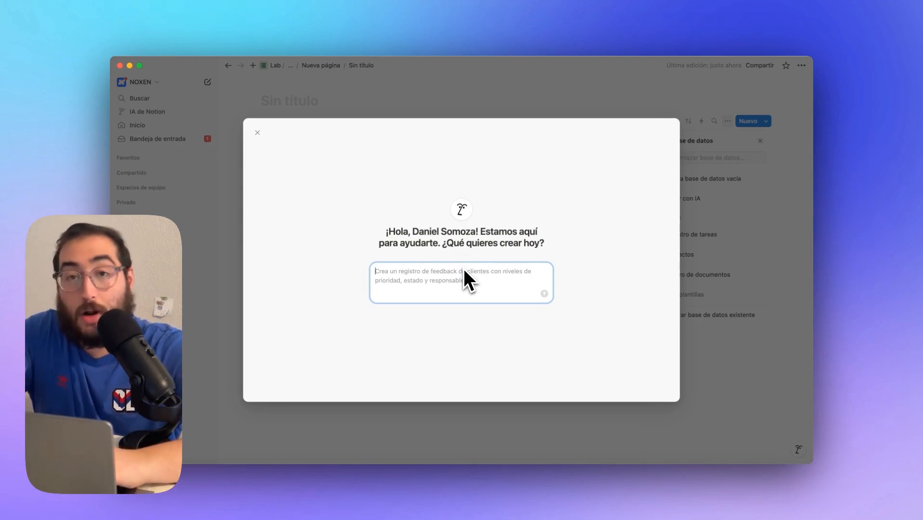
type("Crea una base")
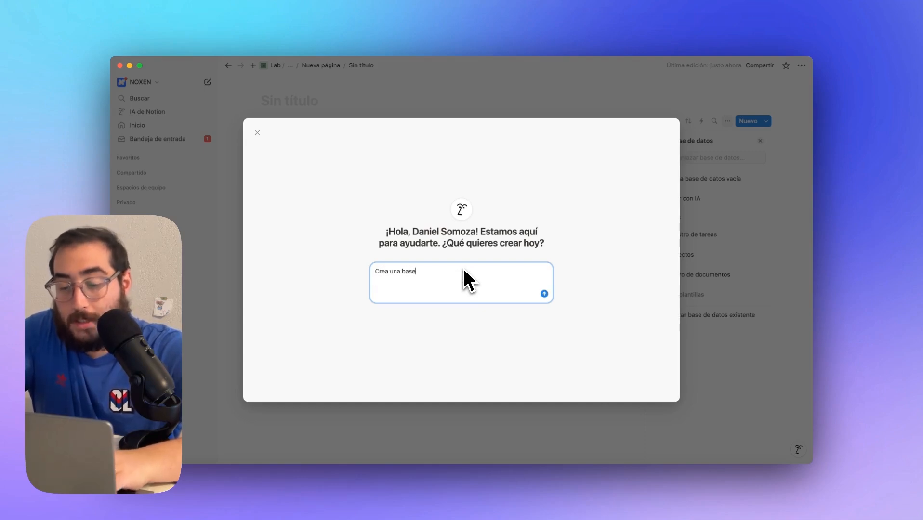
type(" de datos de tareas.")
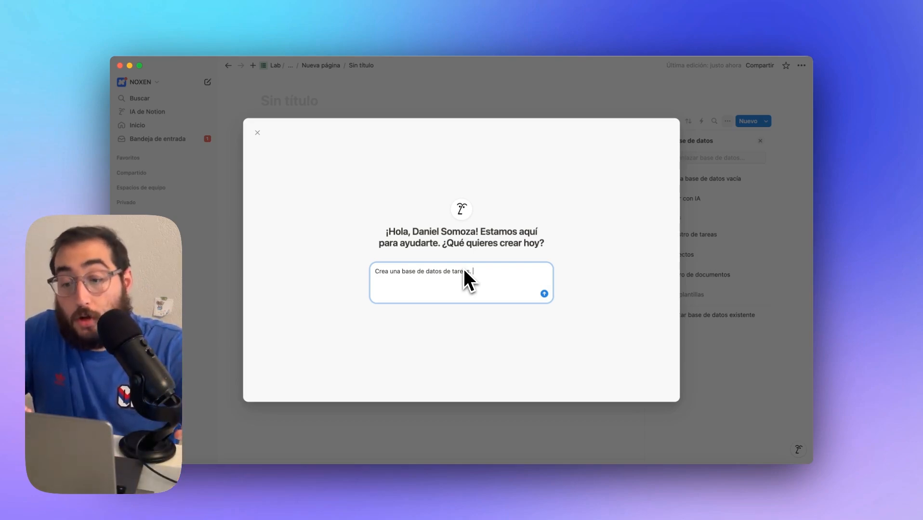
left_click(545, 294)
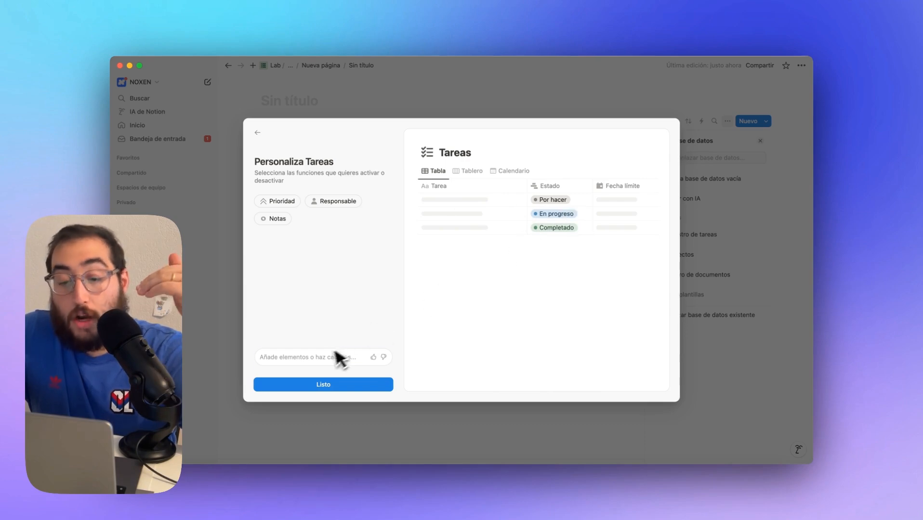
Step: Ask the AI to extend the Tareas database with "Crea una propiedad de tipo fecha que se llame aprobado por"
left_click(309, 357)
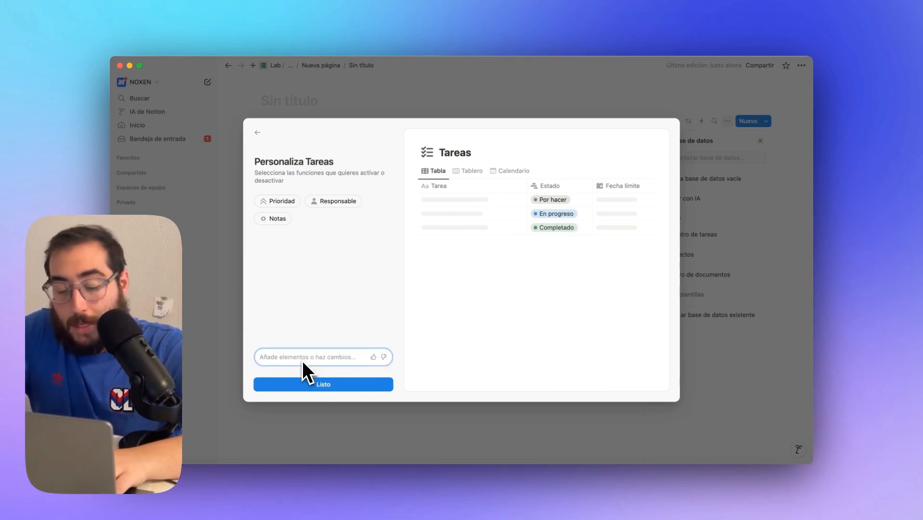
type("Crea una b")
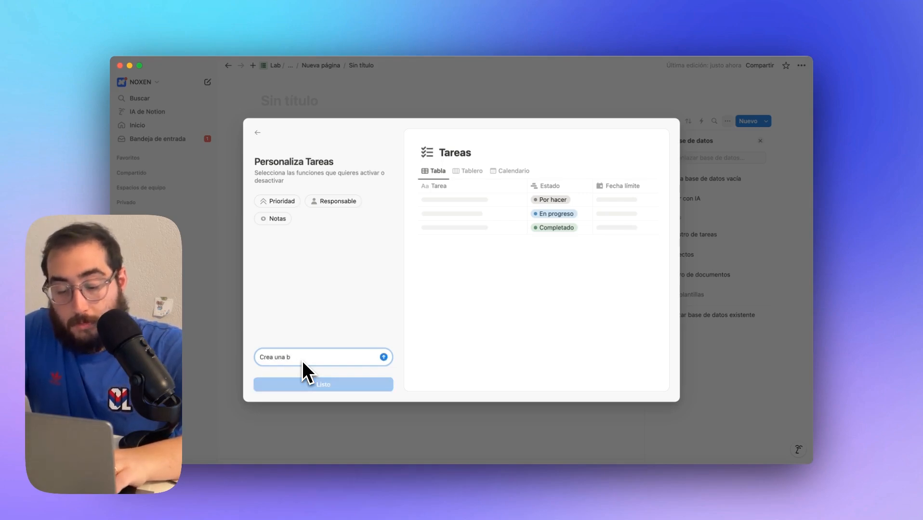
key("BackSpace")
type("propie")
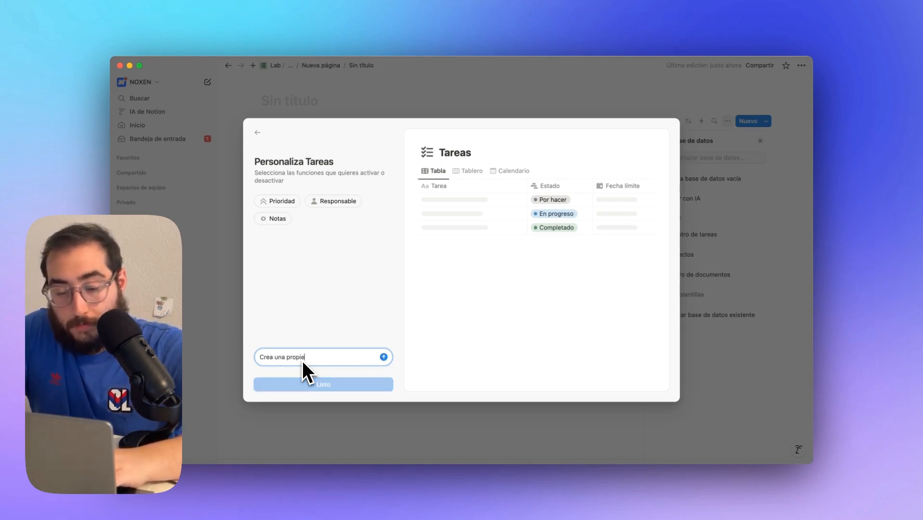
type("dad de tipo fecha que")
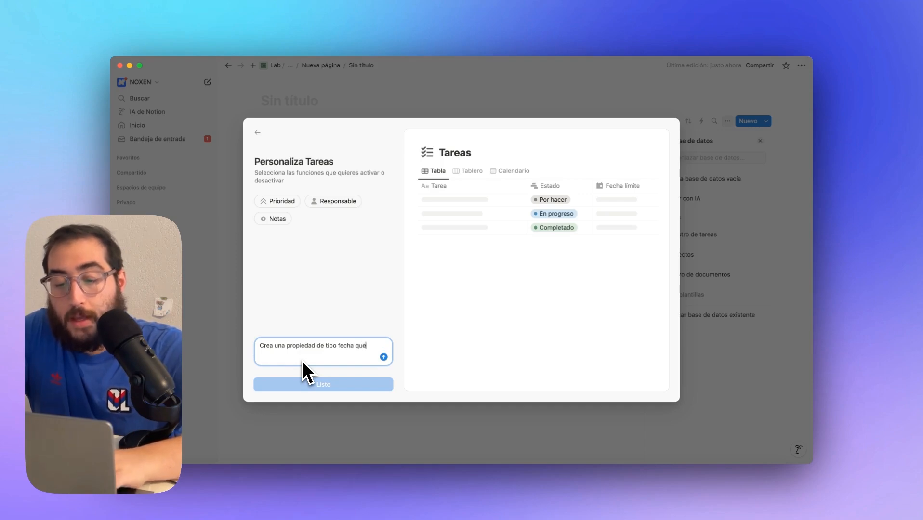
type(" se llame aprobado por")
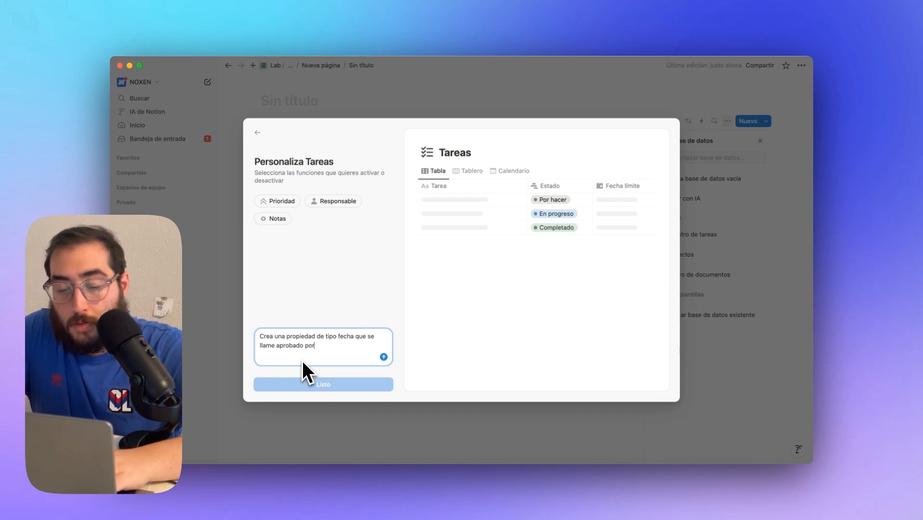
key("Return")
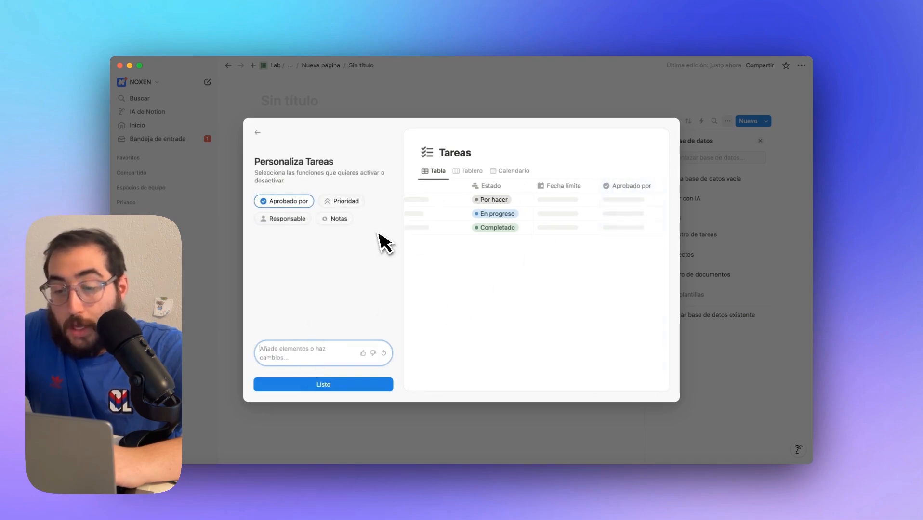
Step: Enable the suggested Prioridad, Responsable and Notas properties for the Tareas database
scroll(448, 221, "left", 3)
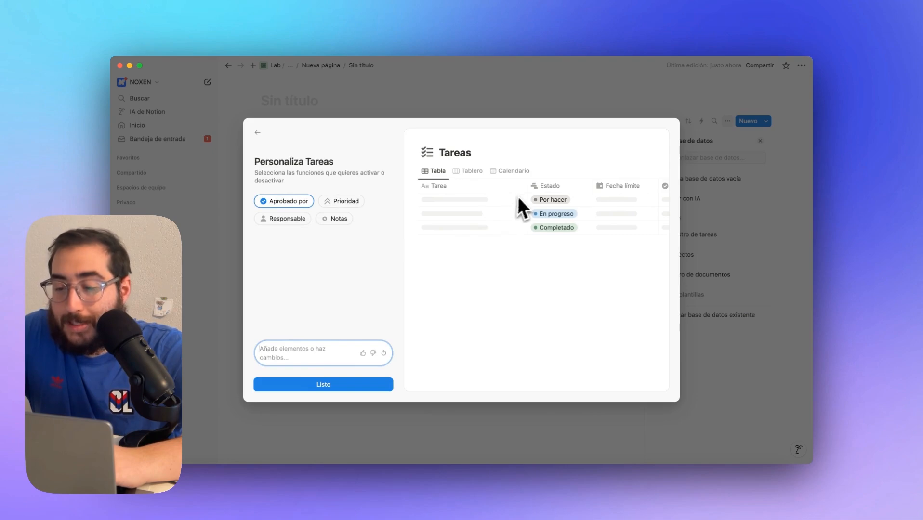
scroll(530, 200, "right", 3)
scroll(554, 212, "left", 2)
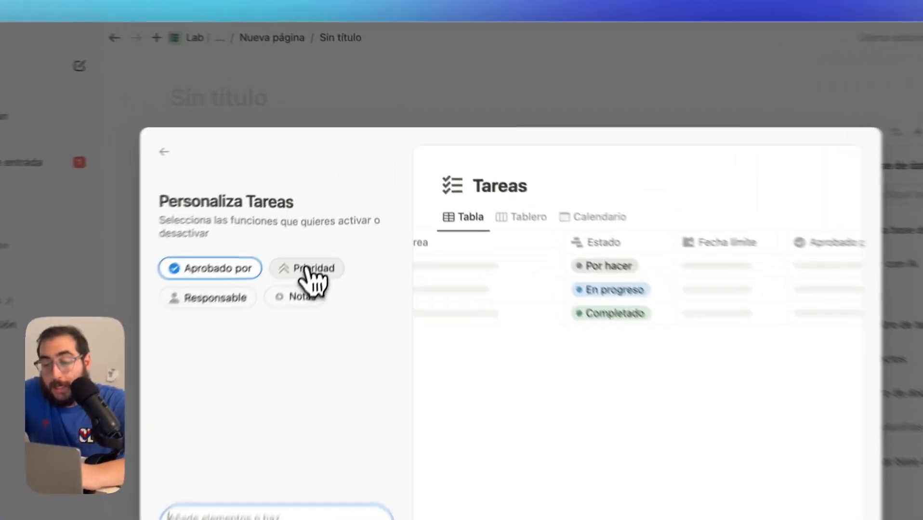
left_click(307, 269)
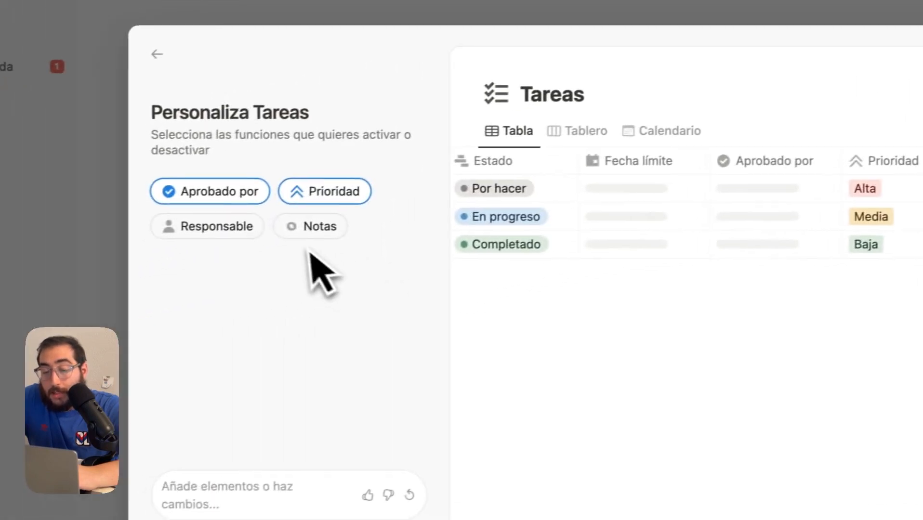
left_click(286, 287)
scroll(528, 284, "right", 3)
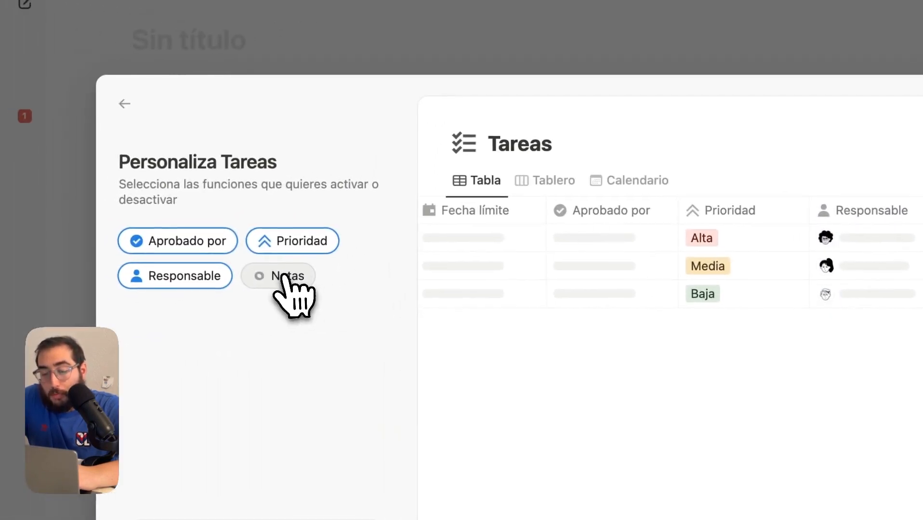
left_click(285, 277)
scroll(582, 257, "right", 3)
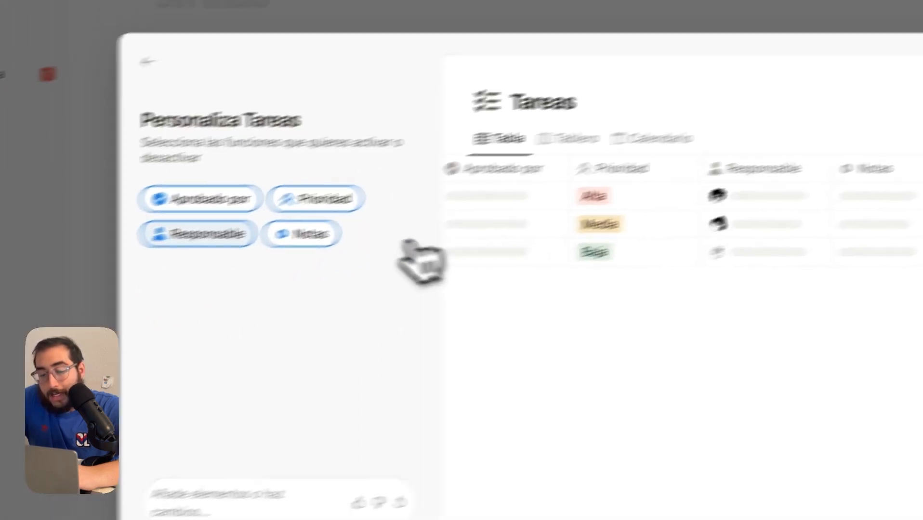
Step: Disable the Responsable and Notas properties and enable both again
left_click(171, 286)
left_click(68, 285)
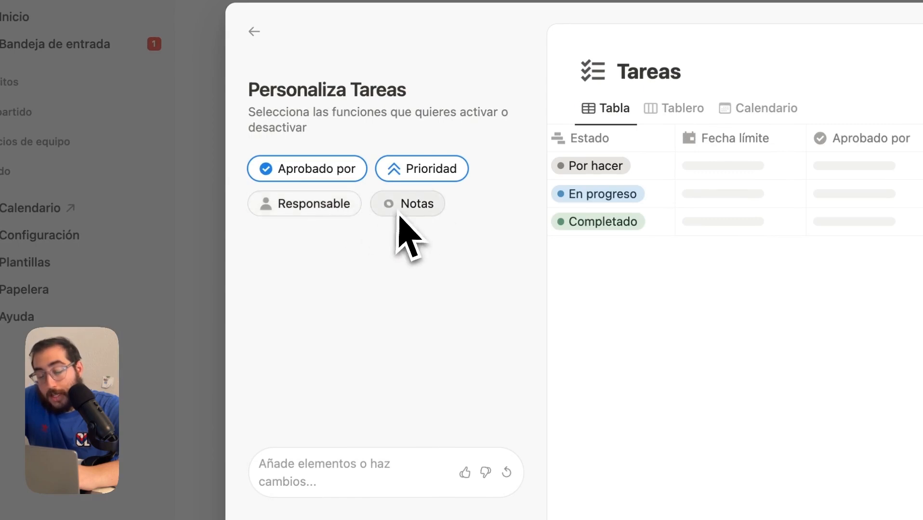
left_click(335, 211)
left_click(415, 208)
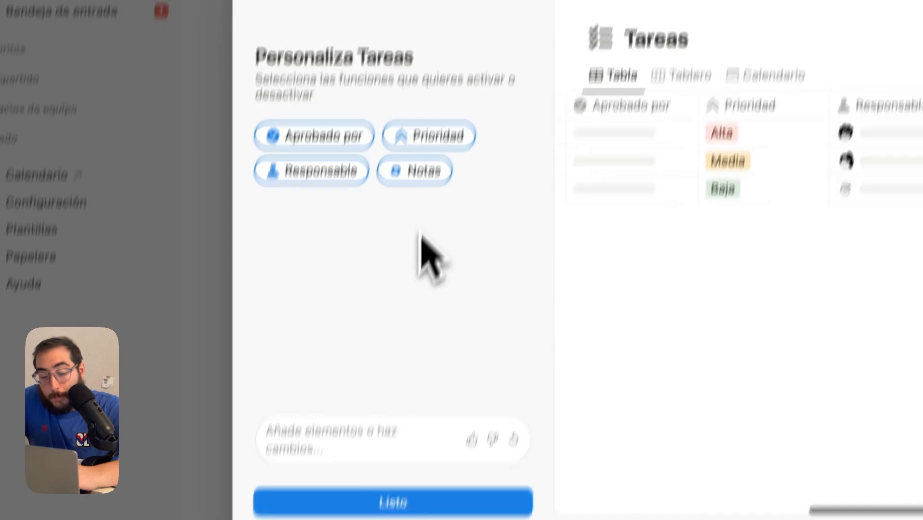
Step: Ask the AI to extend Tareas with "Añade una propiedad de tipo multi selección que se llame “Tipo de Tarea”" and check the preview's columns
left_click(378, 471)
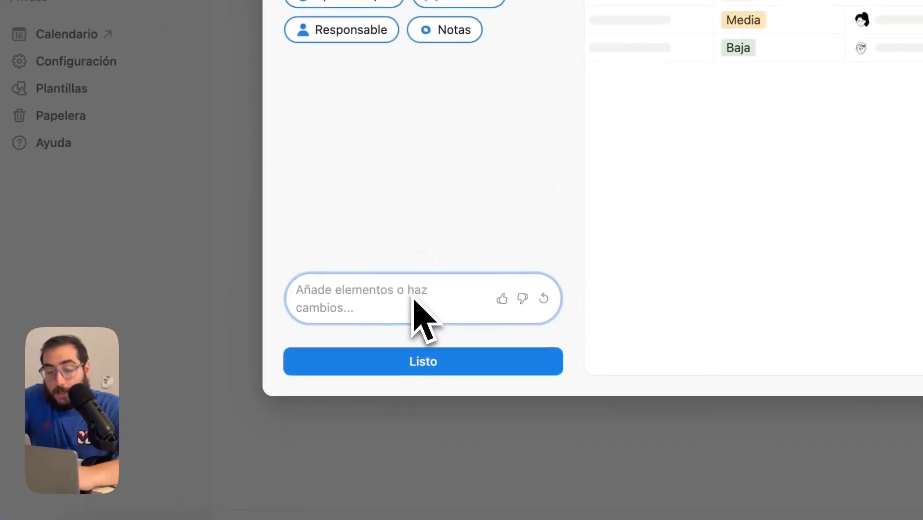
type("Añade una propied")
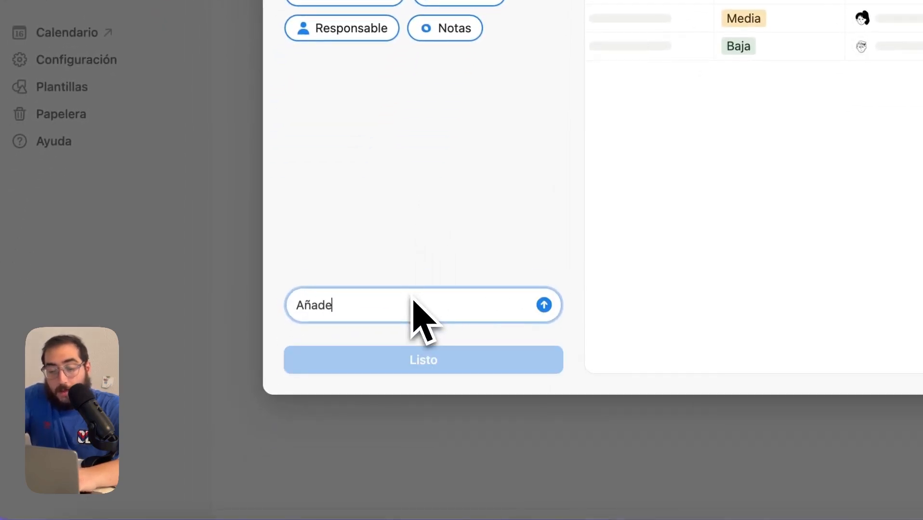
type("ad de tipo m")
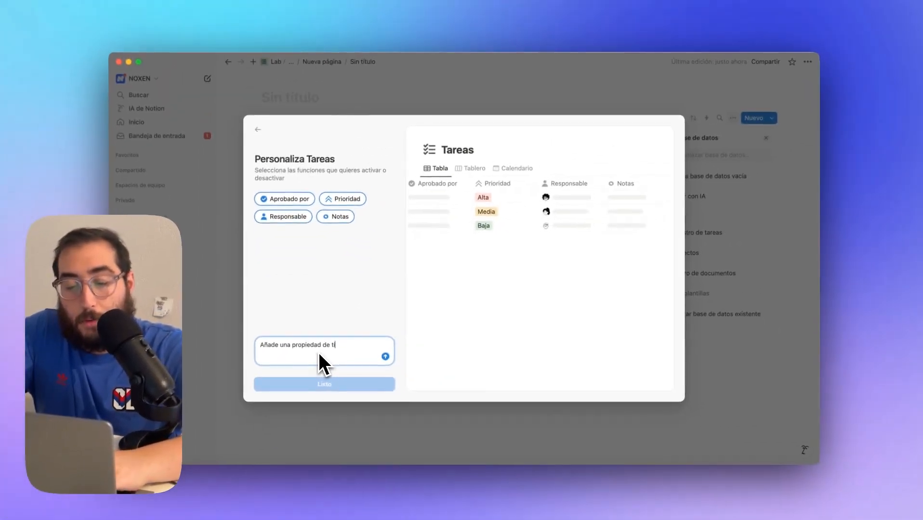
type("ulti s")
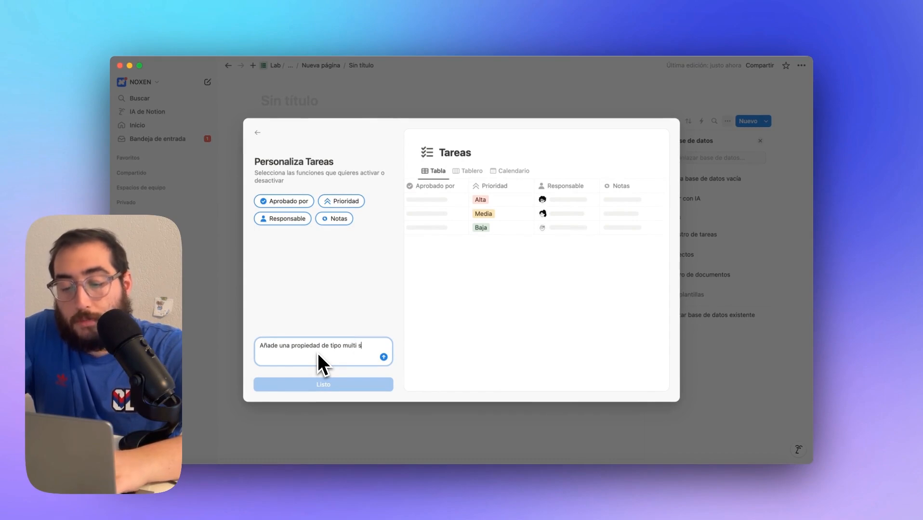
type("elección que se llame “t")
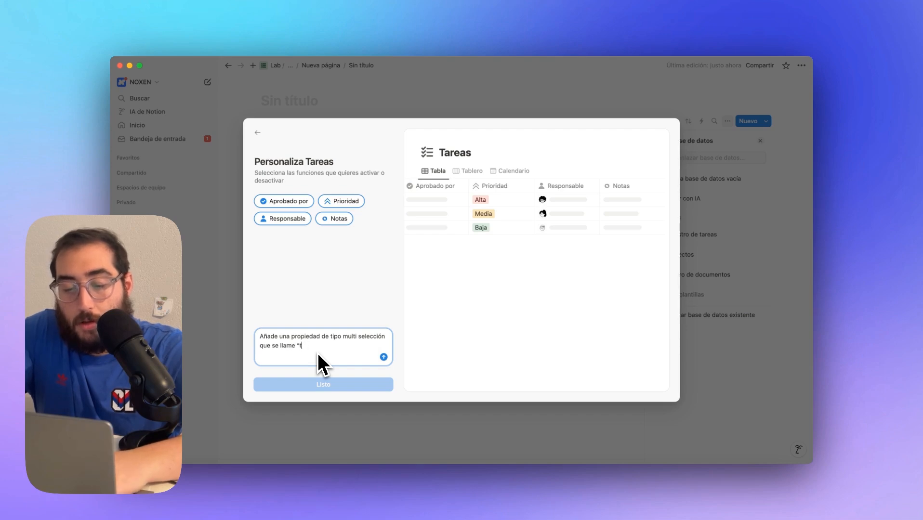
type("ipo de Tarea")
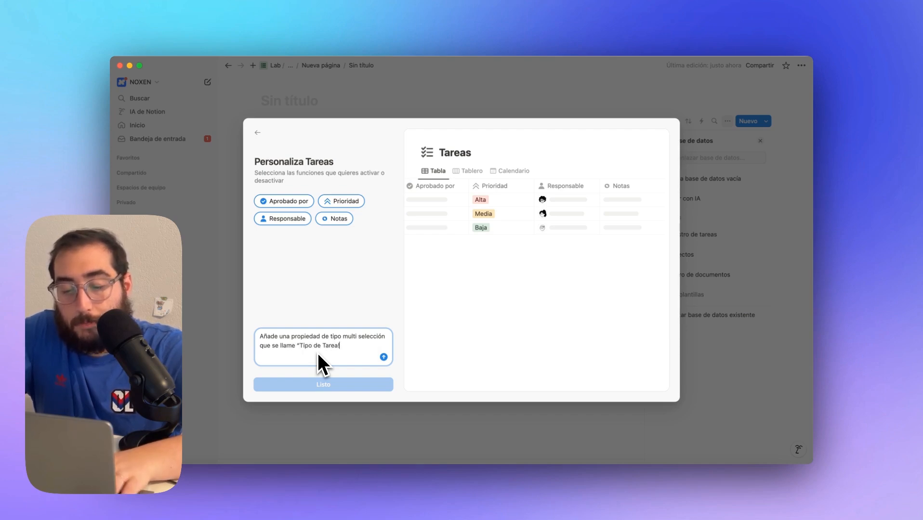
type("”")
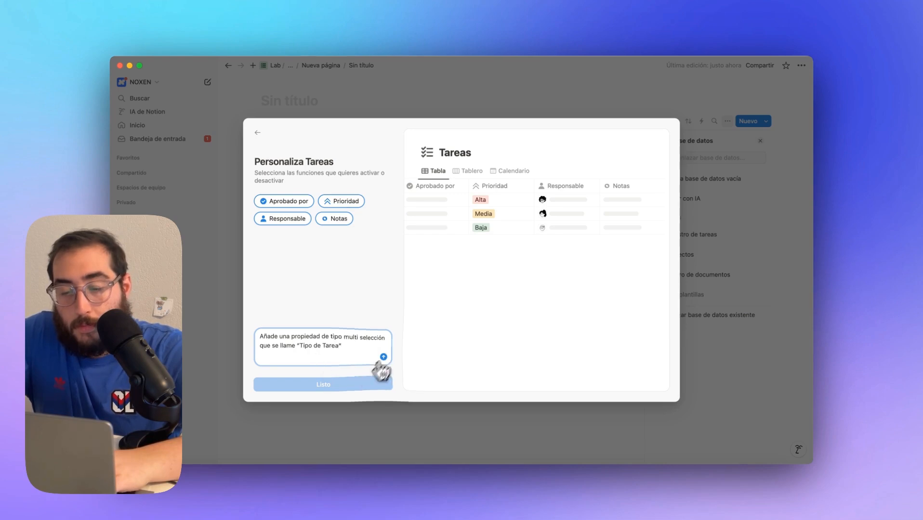
left_click(383, 357)
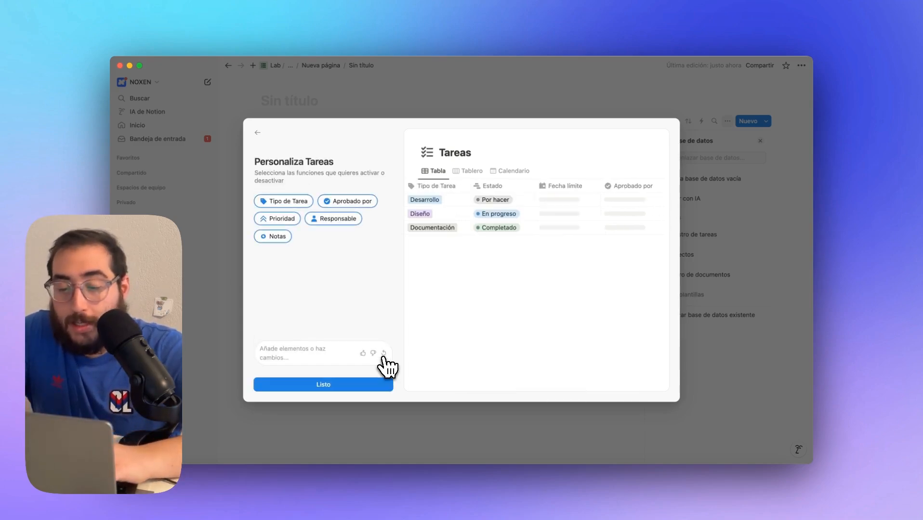
scroll(575, 226, "right", 5)
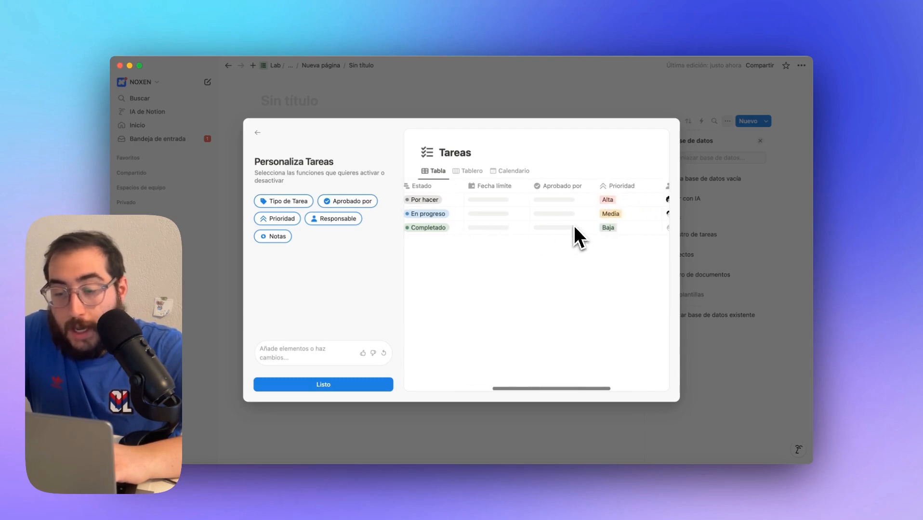
scroll(545, 225, "left", 5)
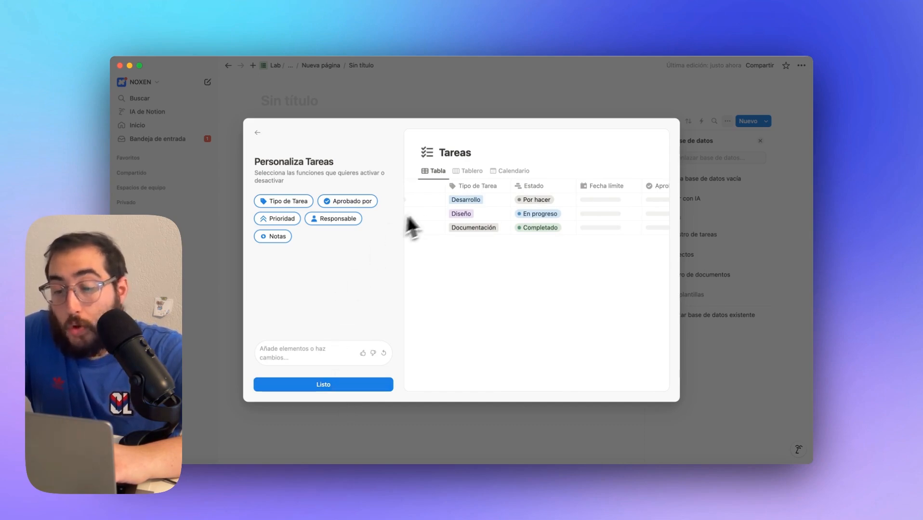
Step: Ask the AI to change Tareas with "Elimina la vista de Tablero." and accept the customized database
left_click(327, 353)
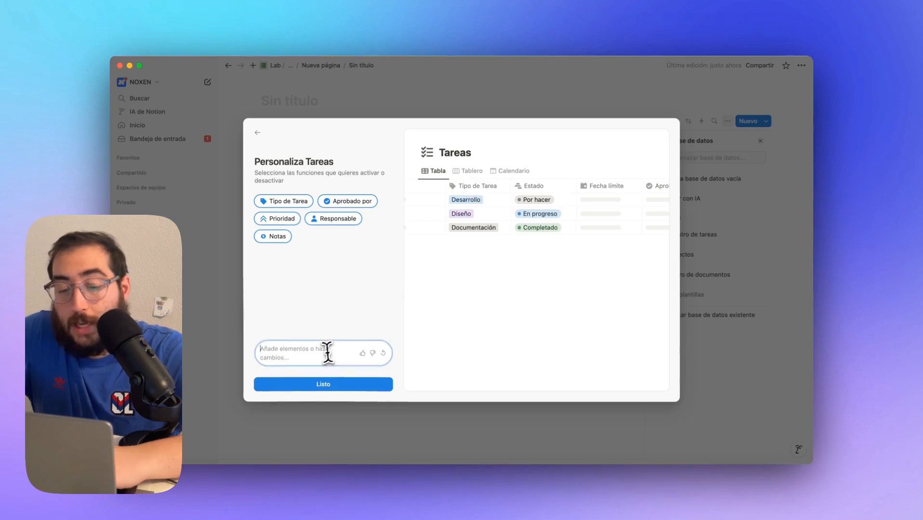
type("Elimina la v")
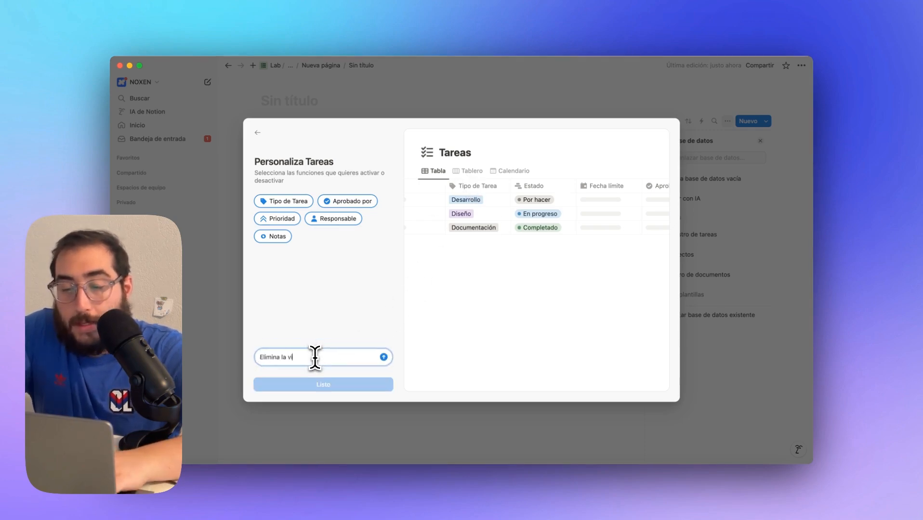
type("ista de Tablero.")
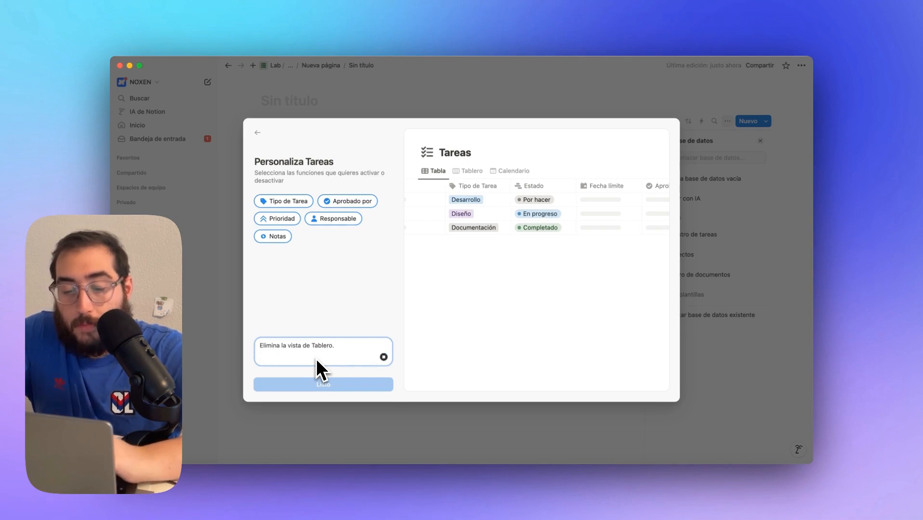
key("Return")
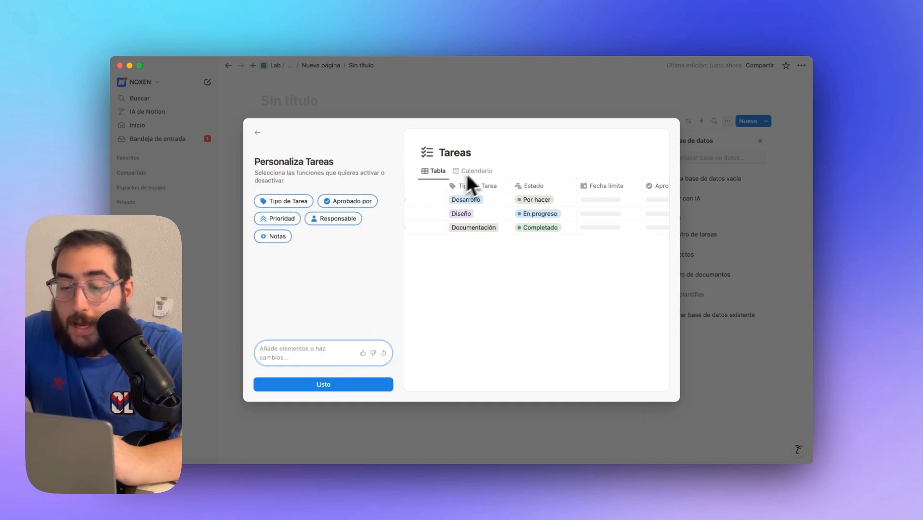
left_click(305, 388)
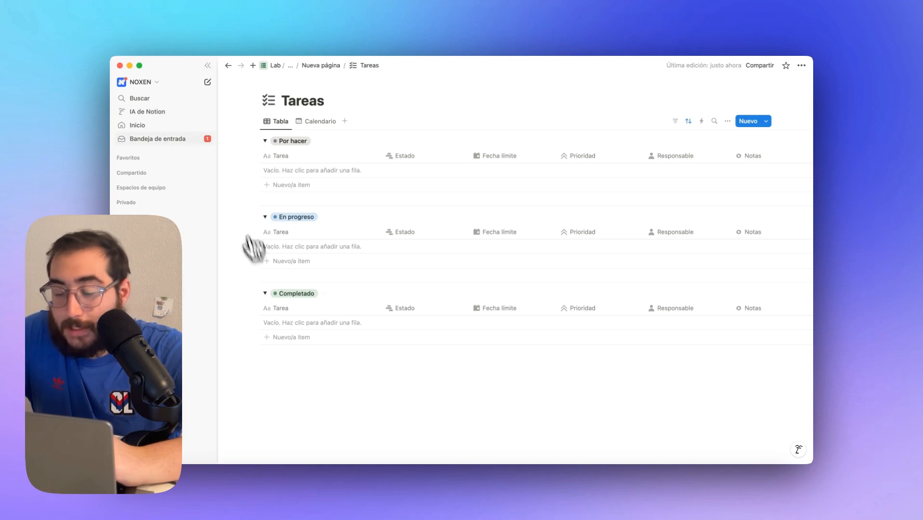
Step: Rename the database as "Tareas - LAB AI"
left_click(319, 100)
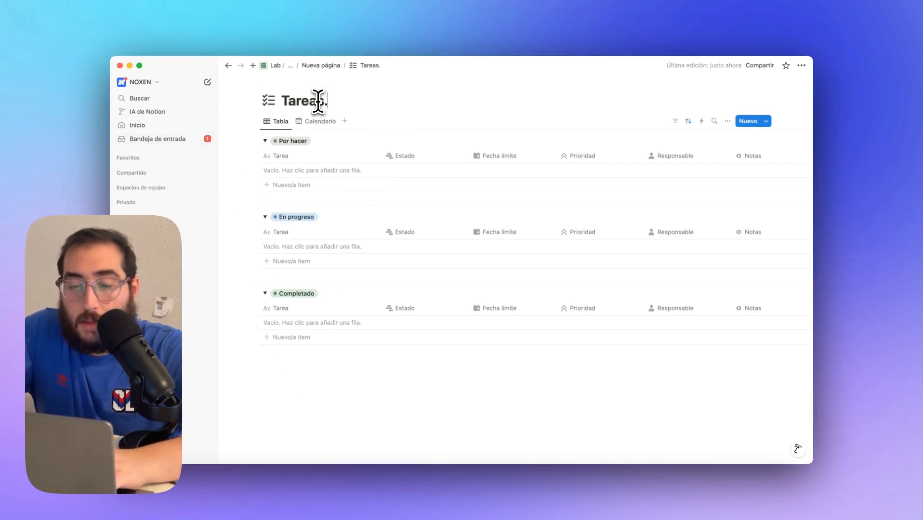
type("- LAB AI")
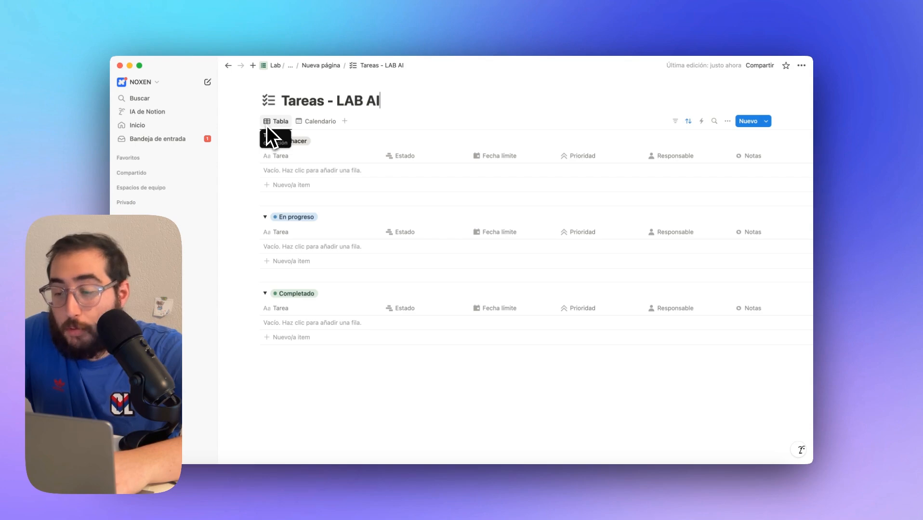
Step: Check the database's Calendario view and the grouping settings of its Tabla view
left_click(326, 124)
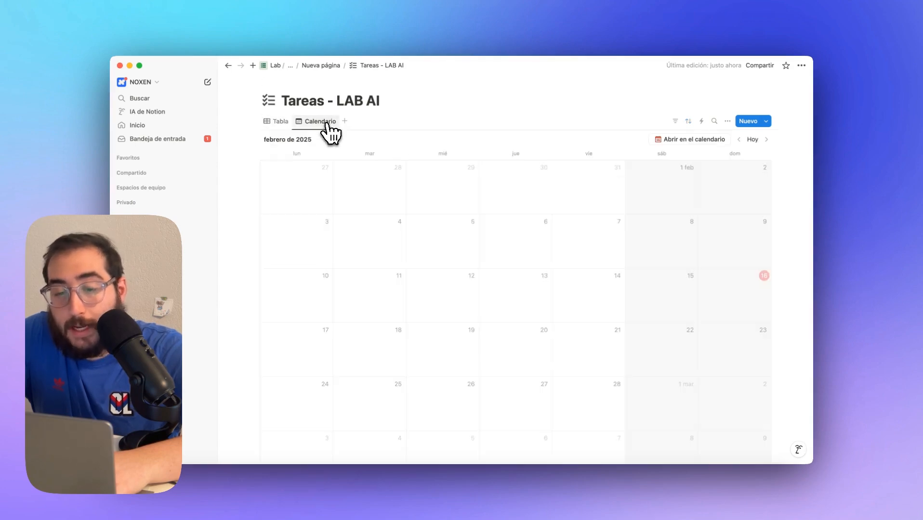
left_click(276, 123)
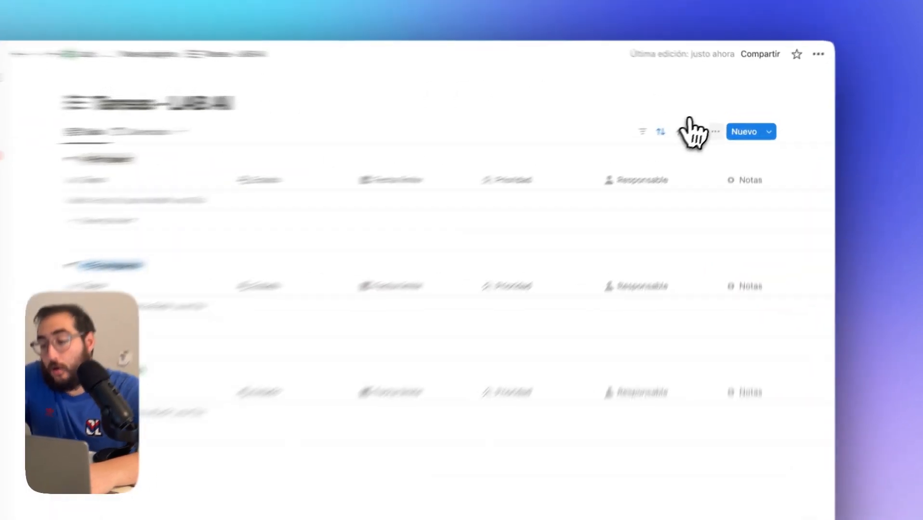
left_click(728, 121)
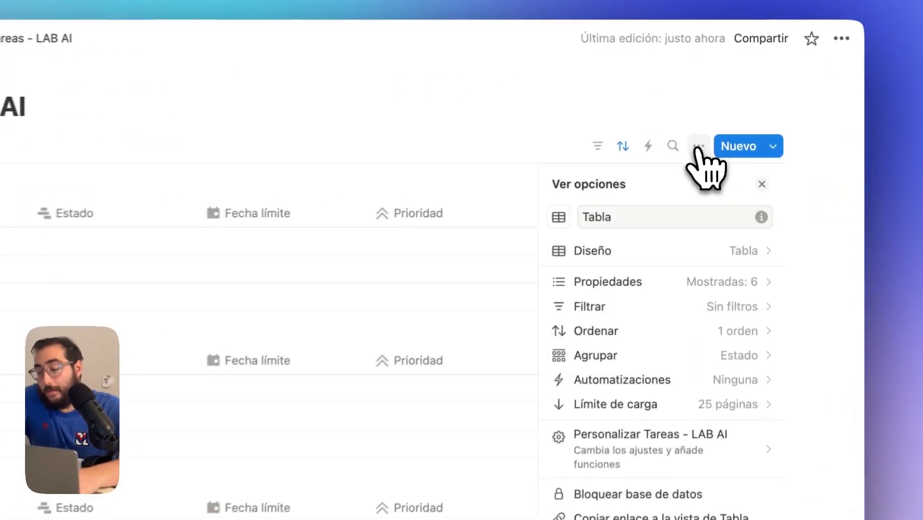
left_click(771, 266)
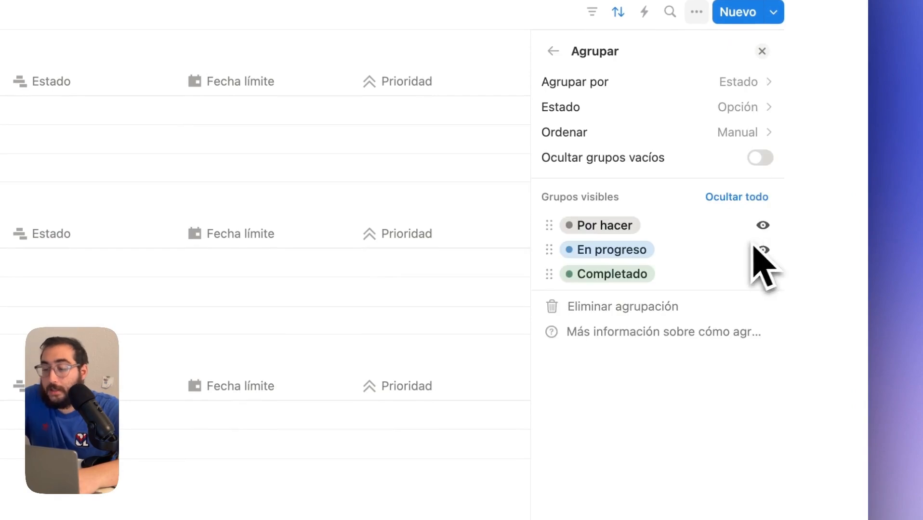
left_click(482, 73)
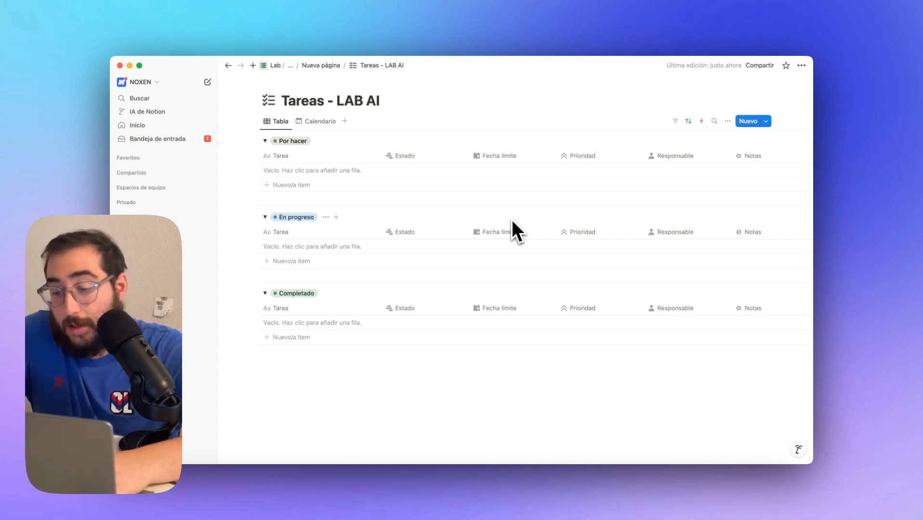
Step: Move the Estado column ahead of the Tarea column in the Tabla view and check the remaining columns
left_click_drag(420, 158, 269, 168)
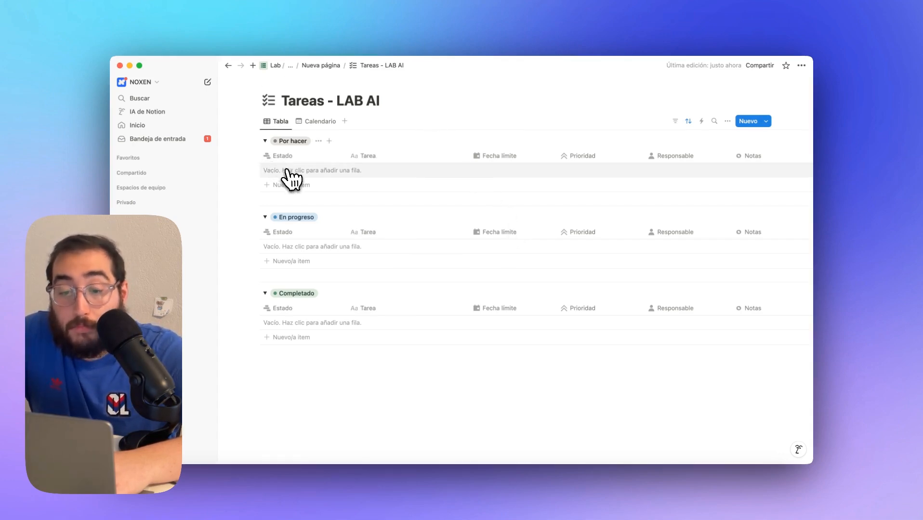
scroll(530, 208, "right", 2)
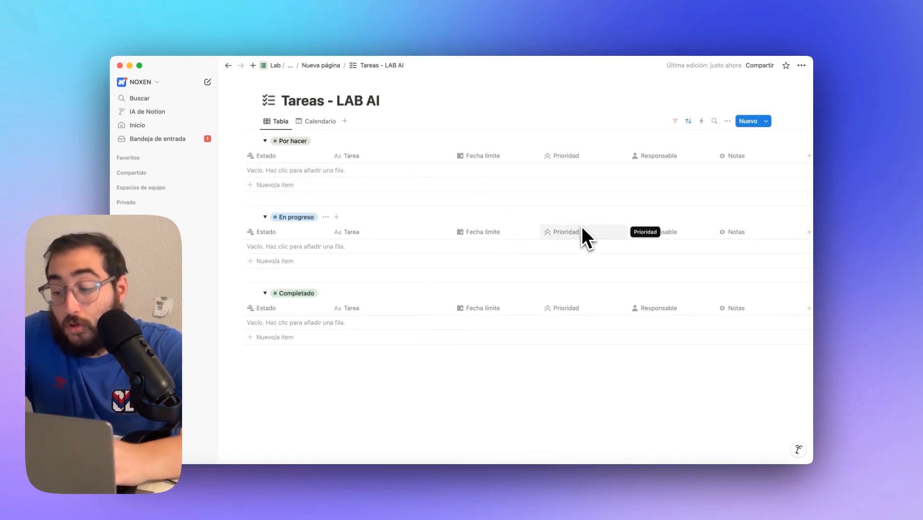
scroll(607, 186, "left", 2)
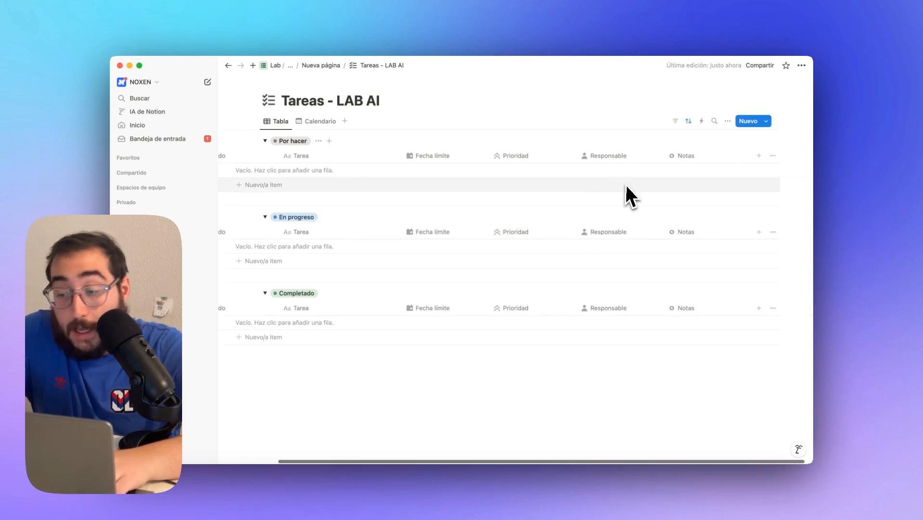
Step: Return to the parent page Nueva página and insert an inline database below the Tareas - LAB AI link
left_click(333, 66)
type("/")
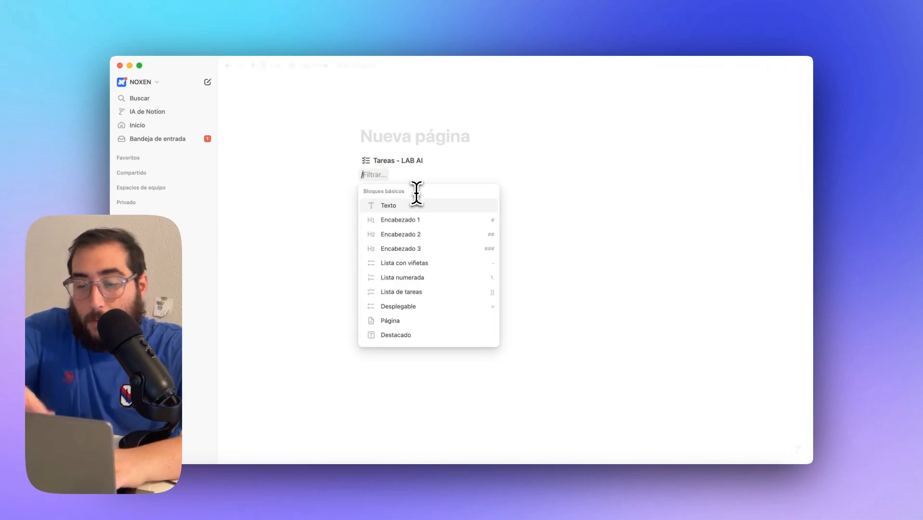
type("pagin")
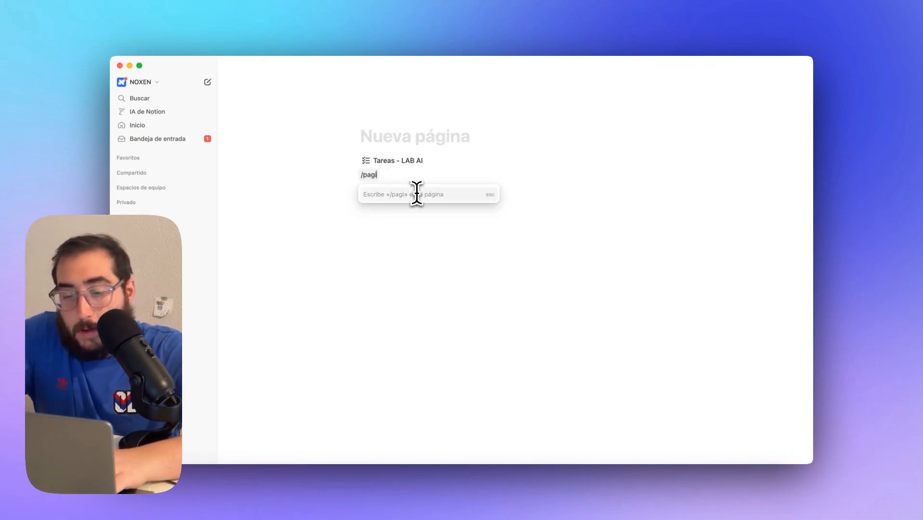
key("BackSpace")
key("BackSpace")
key("BackSpace")
key("BackSpace")
type("bas")
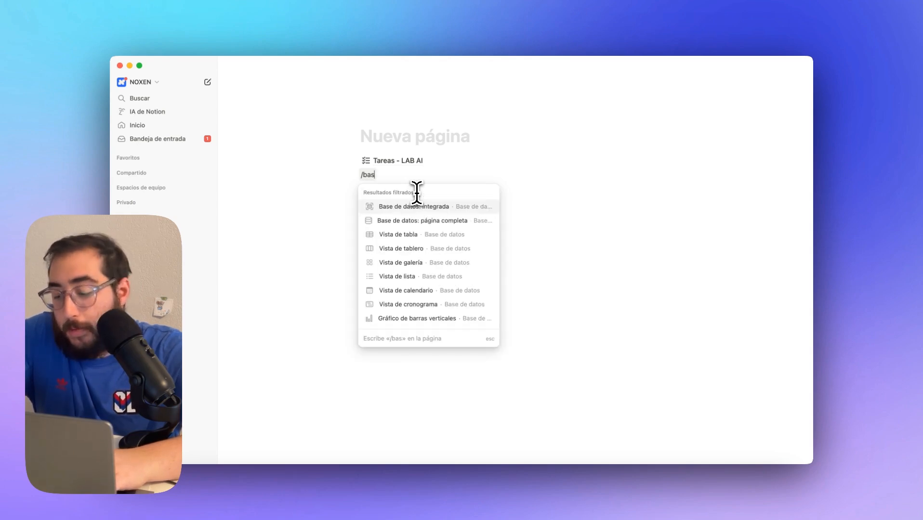
key("Return")
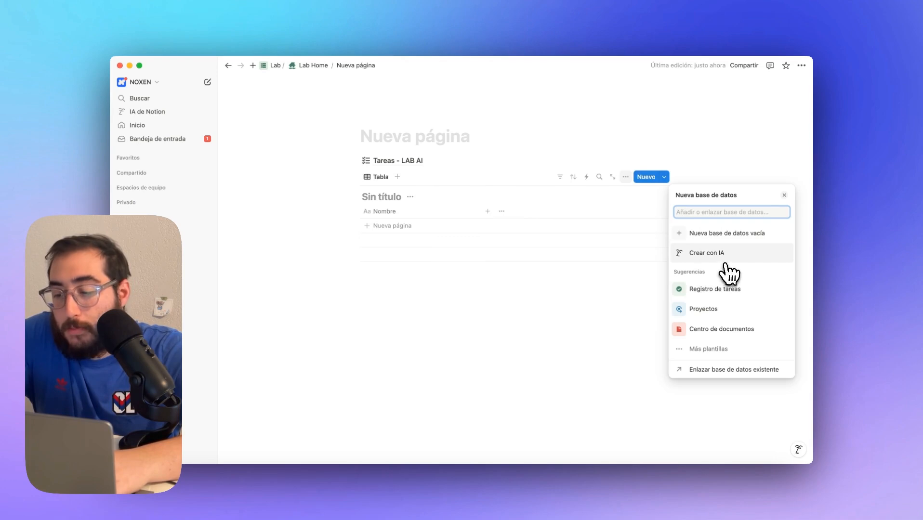
Step: Prompt the database AI with "Crea una base de datos de proyectos que esté relacionada con la base de datos de “Tareas - LAB AI”"
left_click(726, 260)
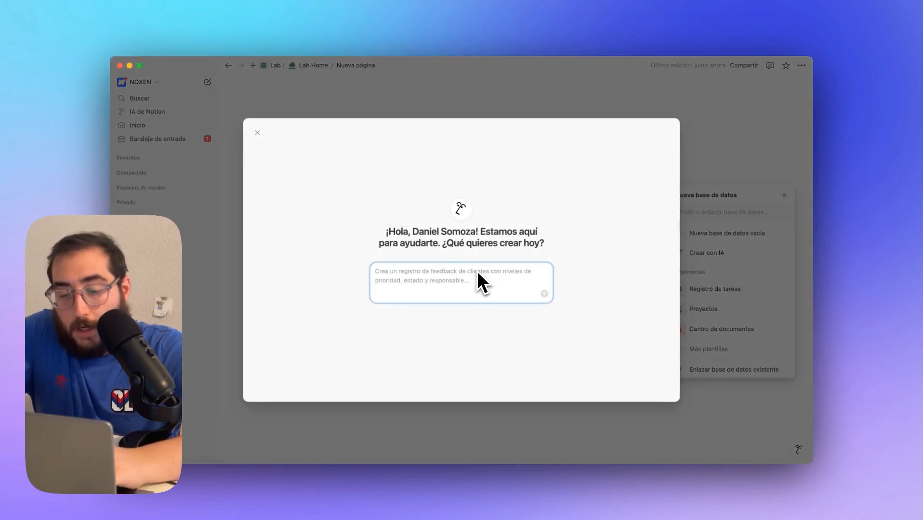
type("Crea una base de da")
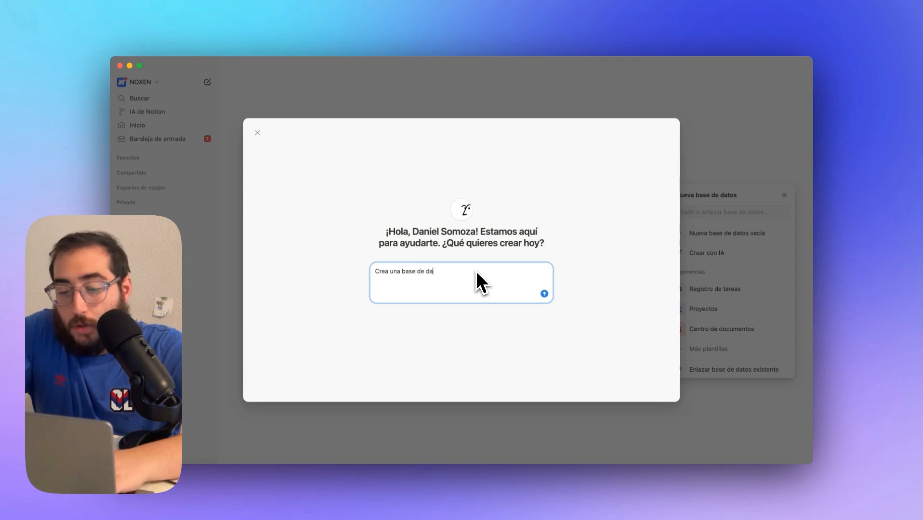
type("tos de proyectos que es")
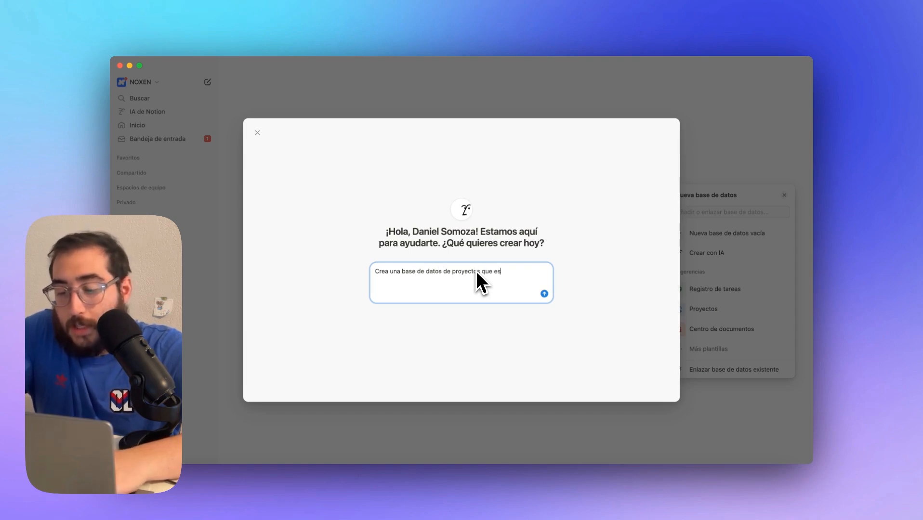
type("té relacionada con la ba")
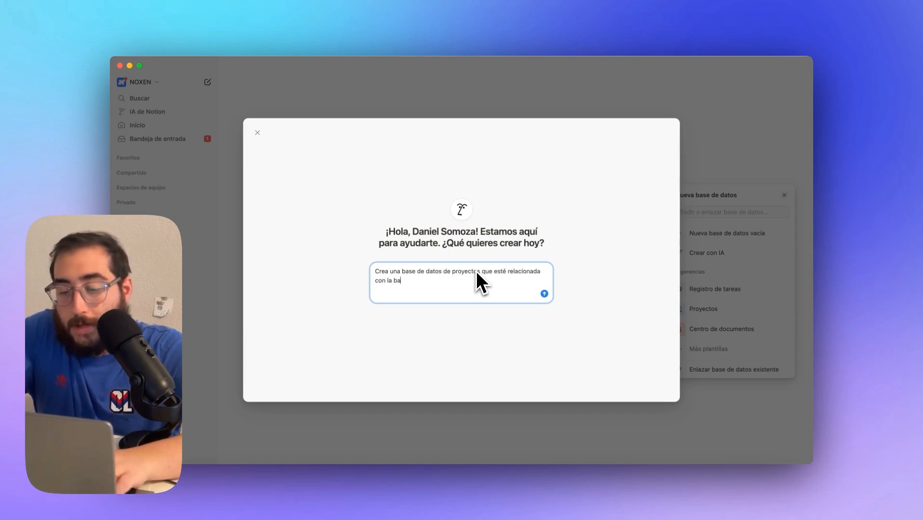
type("se de datos de ")
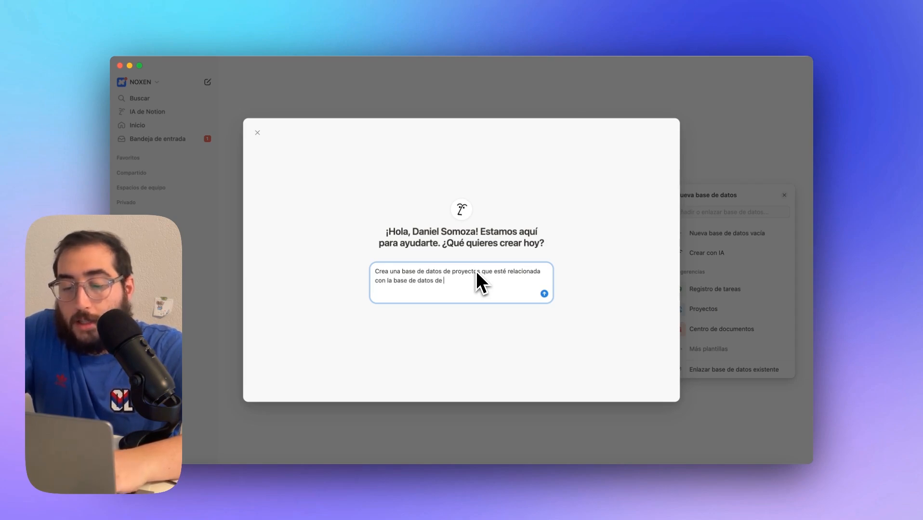
type("Tarea")
key("BackSpace")
key("BackSpace")
key("BackSpace")
key("BackSpace")
key("BackSpace")
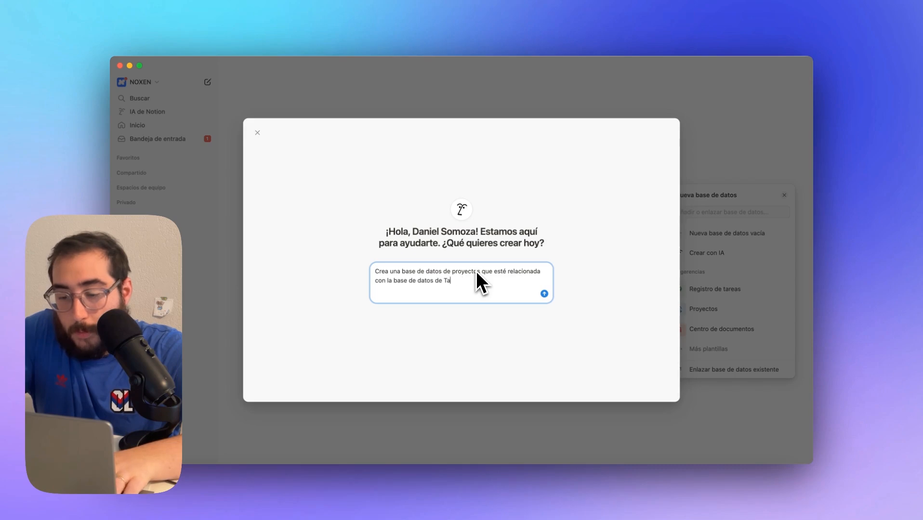
type("“Tareas - LAB AI")
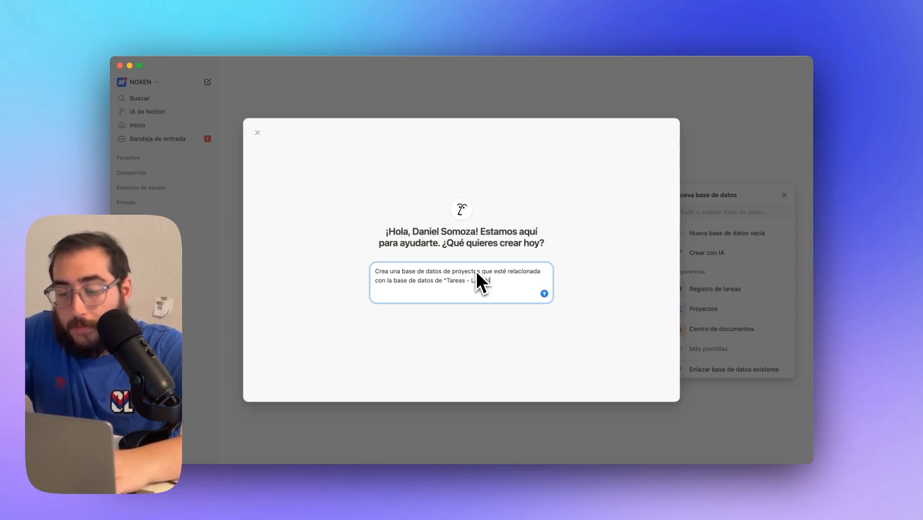
left_click(546, 293)
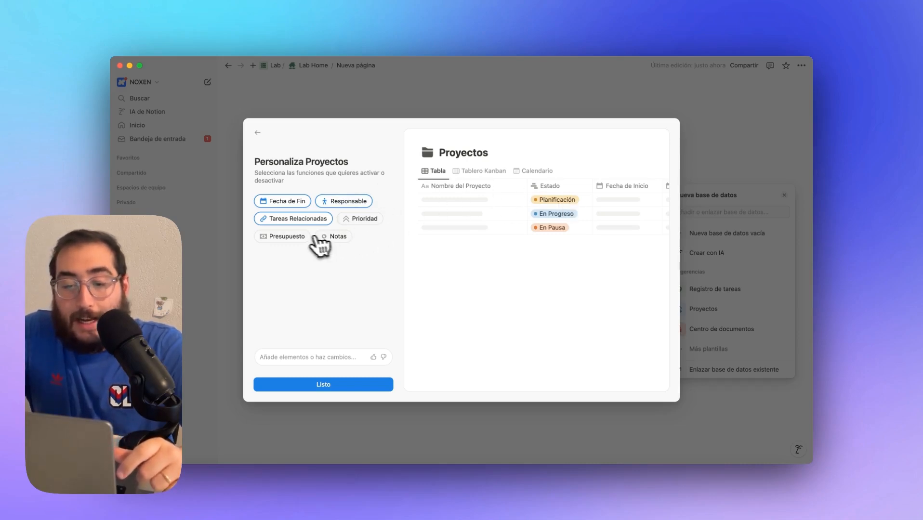
Step: Check the Proyectos preview's columns and ask the AI to extend it with "Crea una propiedad de tipo ID"
scroll(614, 223, "right", 6)
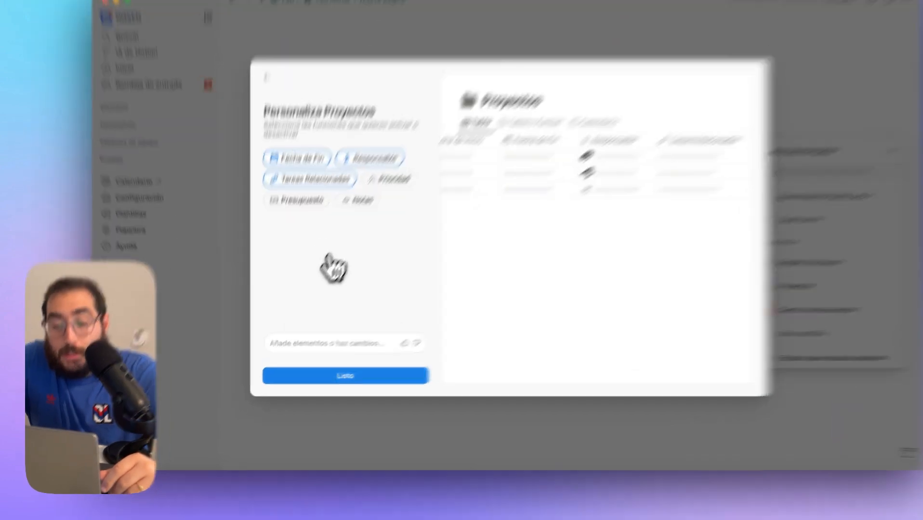
left_click(308, 358)
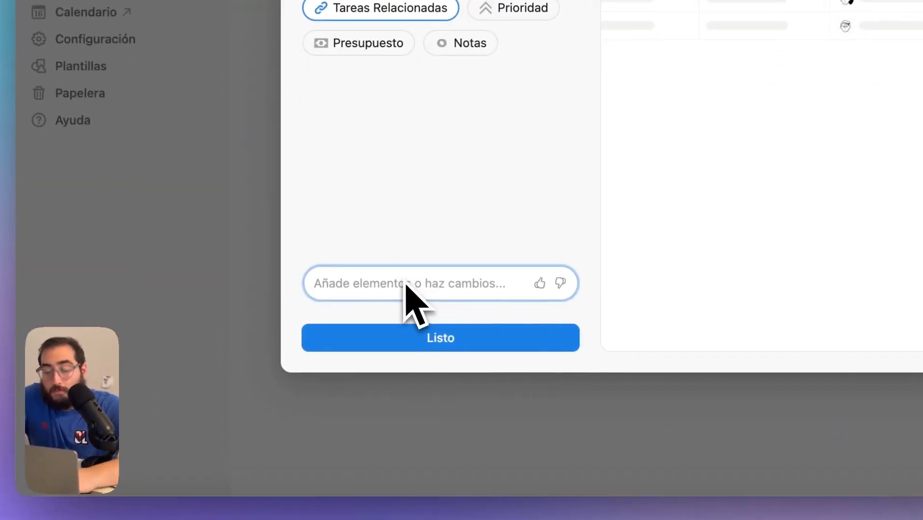
type("Crea una propieda")
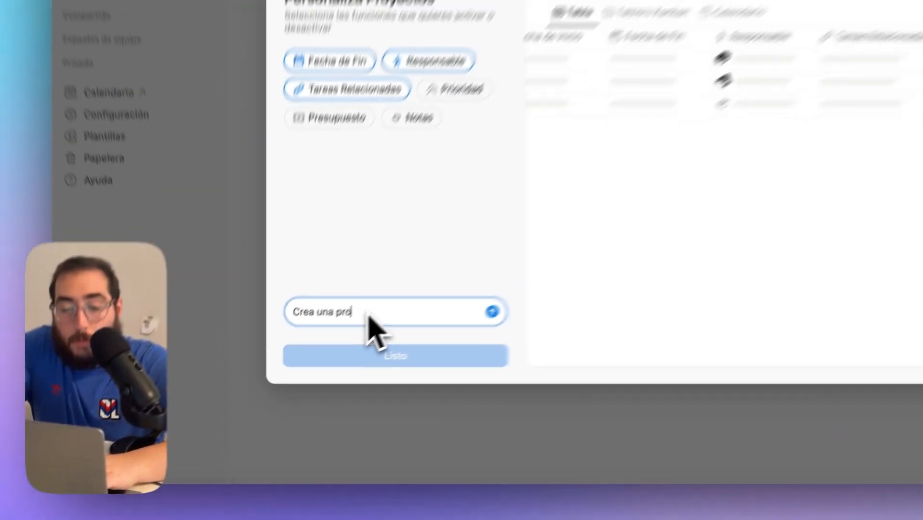
type("d de tipo ID")
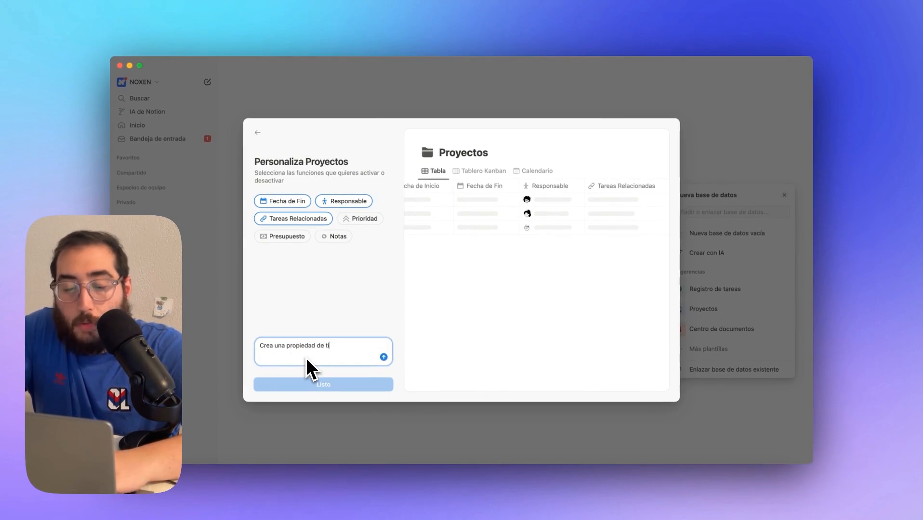
key("Return")
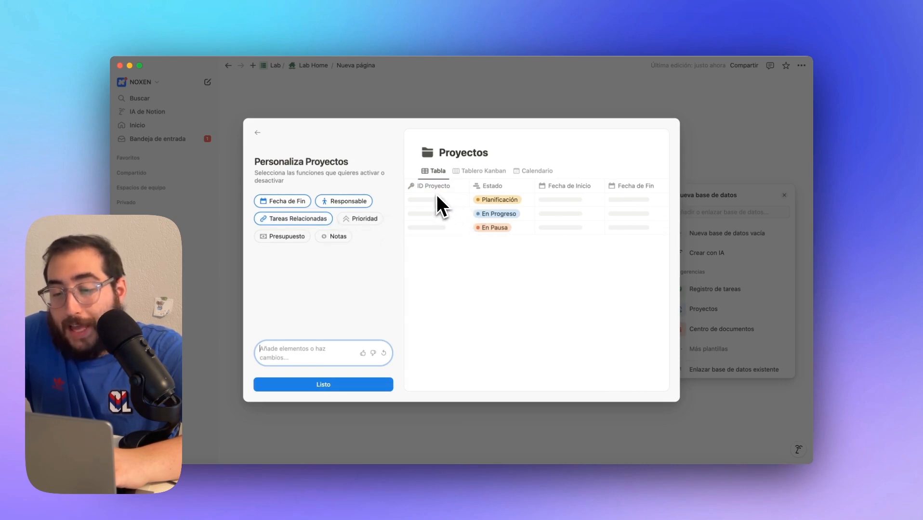
Step: Accept the customized Proyectos database and check the columns of its Tabla view on the page
left_click(326, 387)
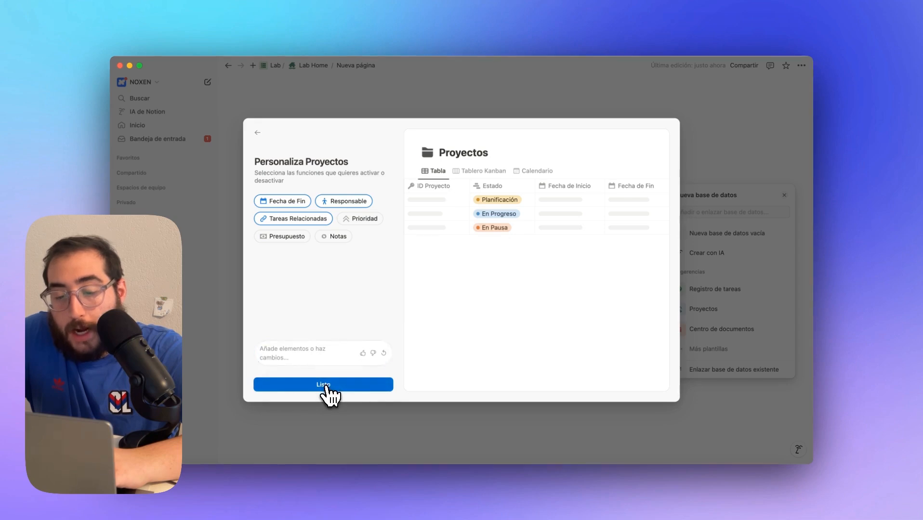
scroll(602, 245, "right", 5)
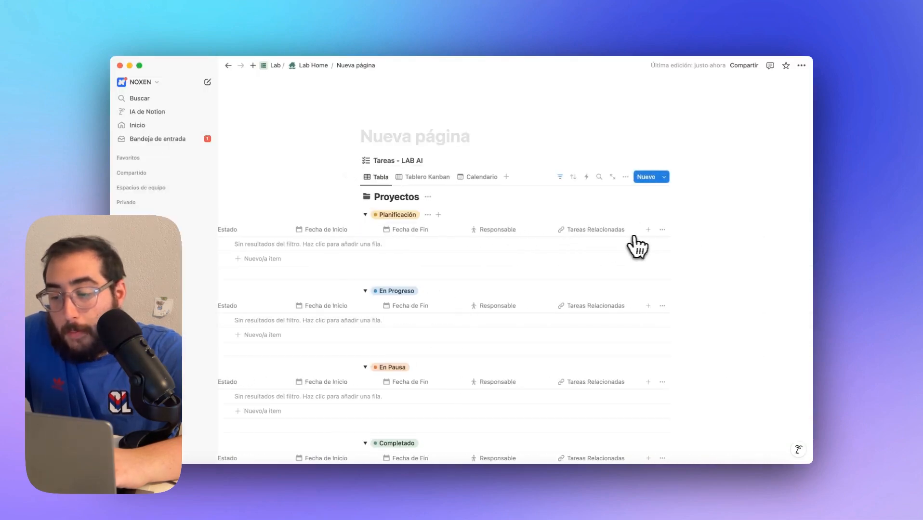
scroll(622, 250, "left", 5)
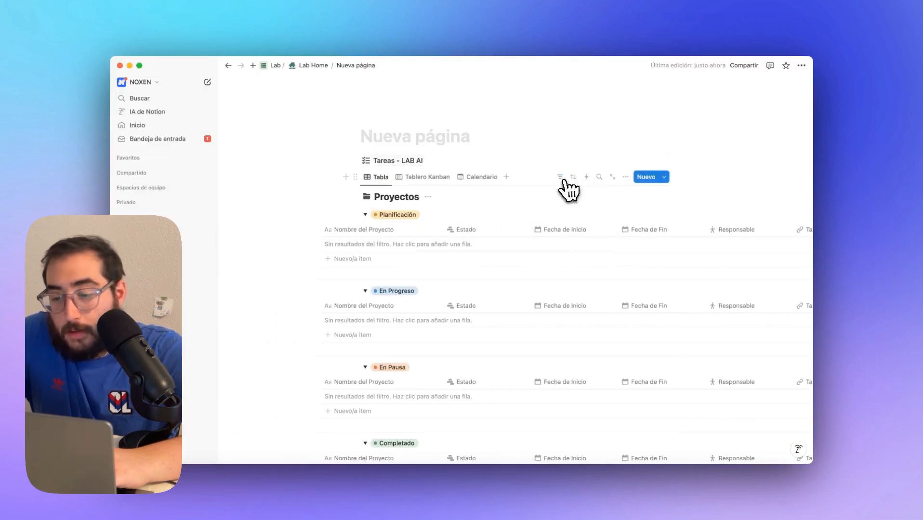
Step: Show the hidden ID Proyecto property in the Proyectos Tabla view and move it before Nombre del Proyecto
left_click(626, 177)
left_click(737, 243)
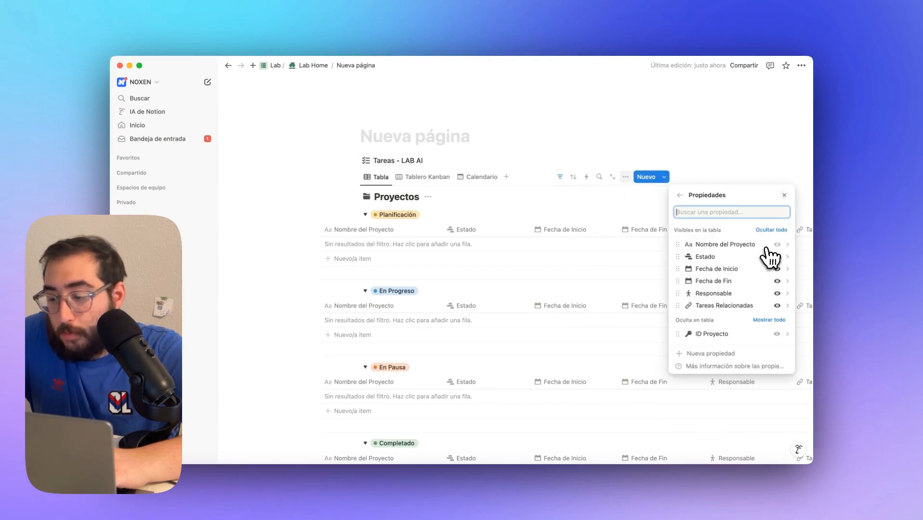
left_click(777, 334)
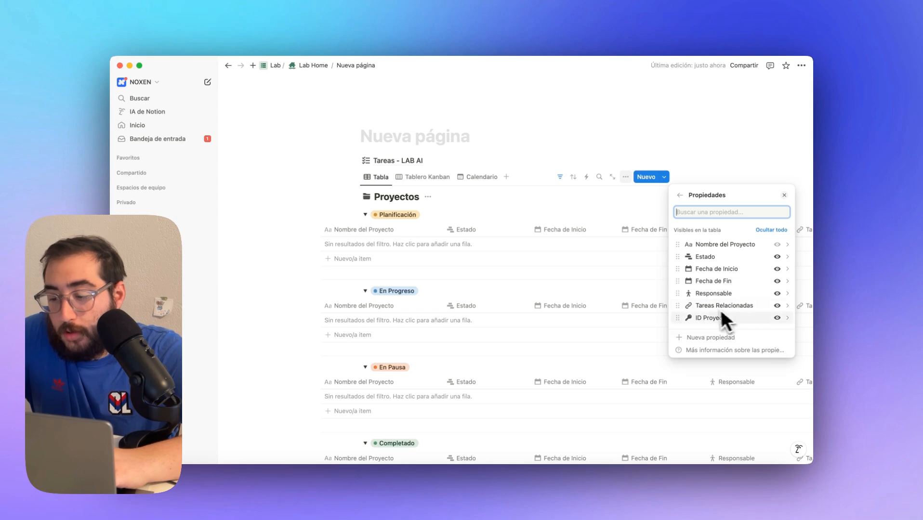
left_click_drag(723, 319, 680, 238)
left_click(482, 274)
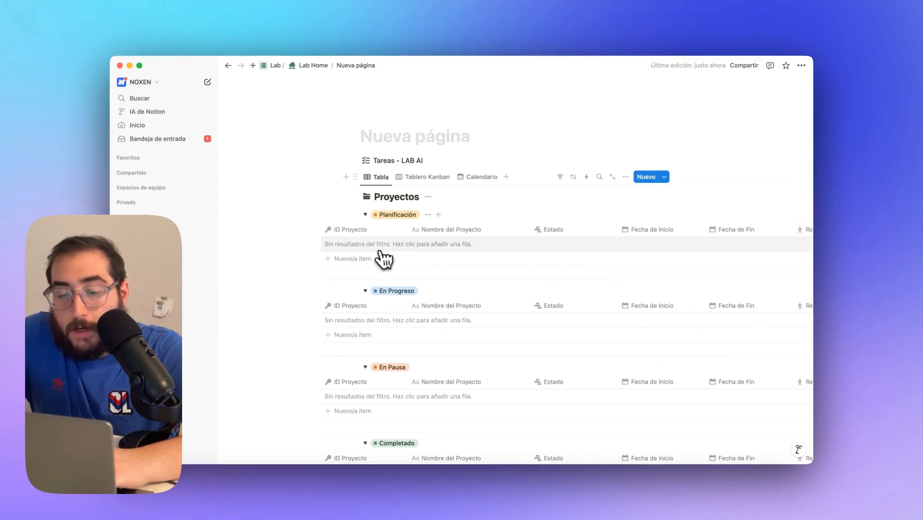
Step: Add an item to the Planificación group of Proyectos and set its ID Proyecto to "drtgyh"
left_click(370, 246)
left_click(527, 138)
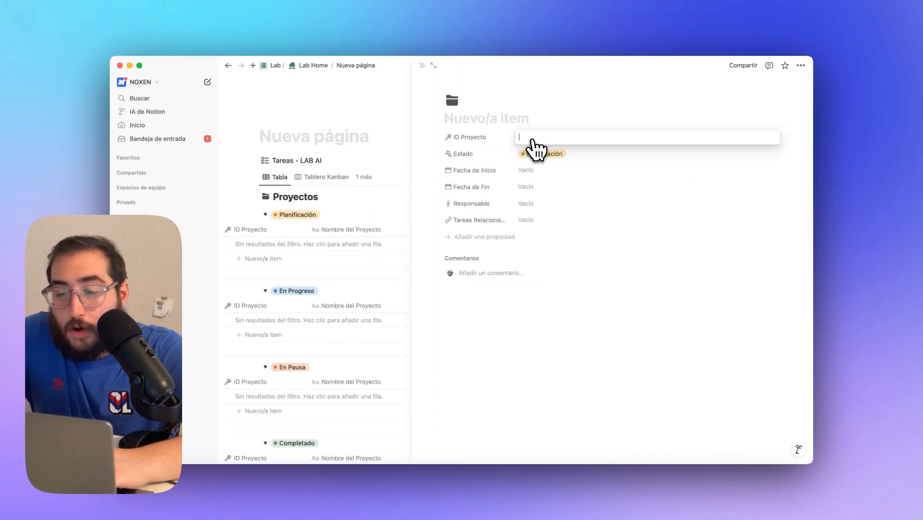
type("drtgyh")
key("Return")
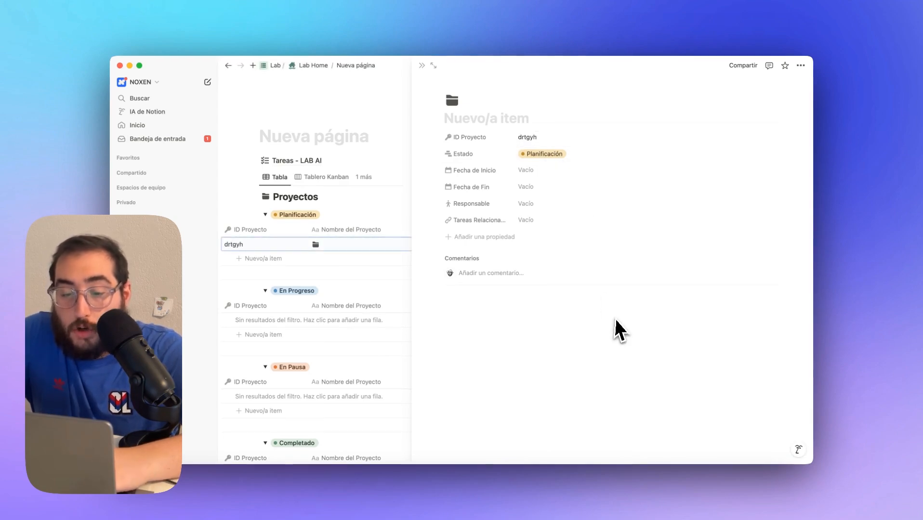
Step: Try to change the ID Proyecto property's type from text to ID
left_click(474, 141)
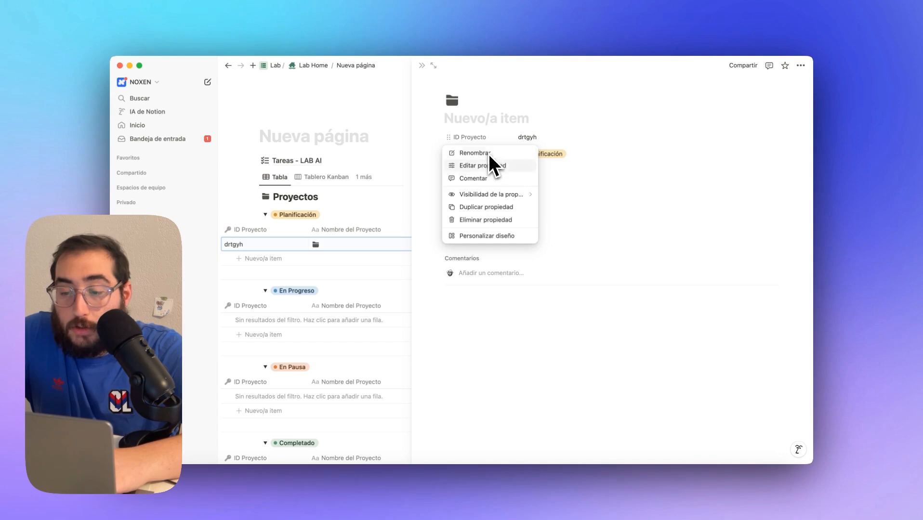
left_click(488, 165)
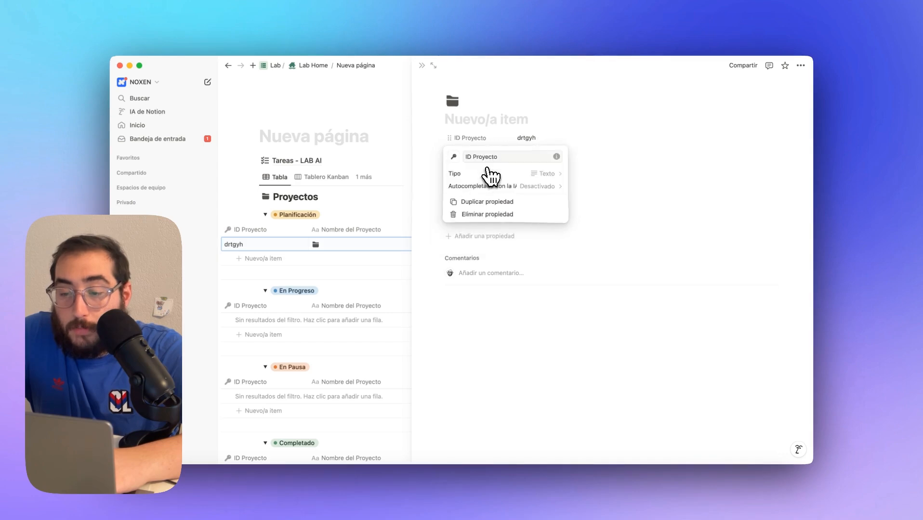
left_click(549, 175)
type("ID")
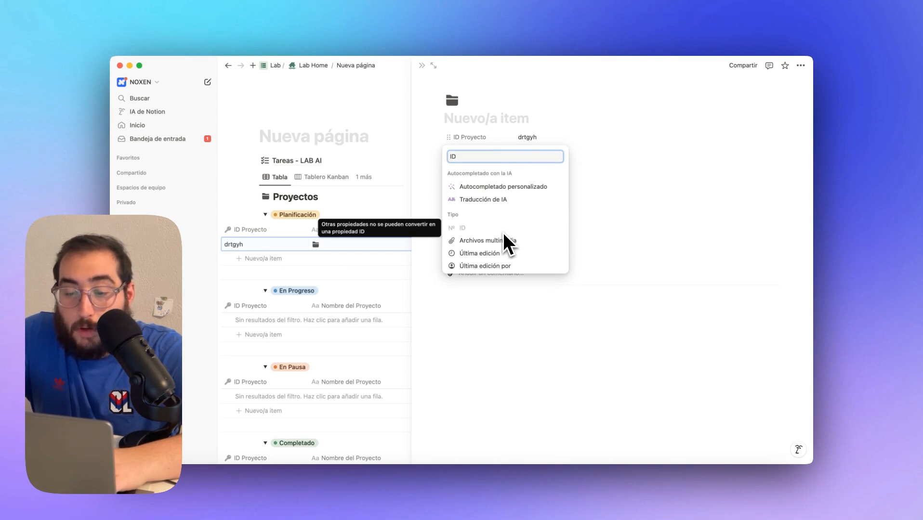
key("Escape")
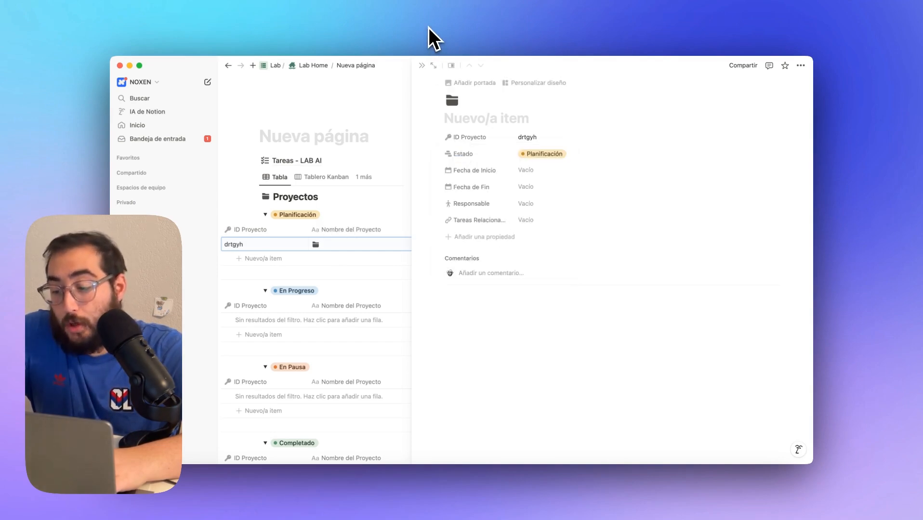
Step: Close the item's side view and delete the "drtgyh" row from the Planificación group
left_click(422, 66)
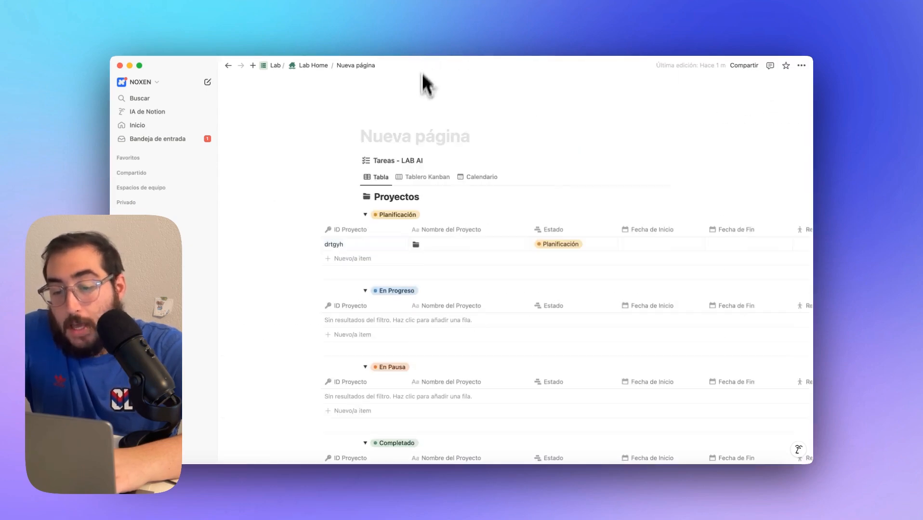
left_click(309, 244)
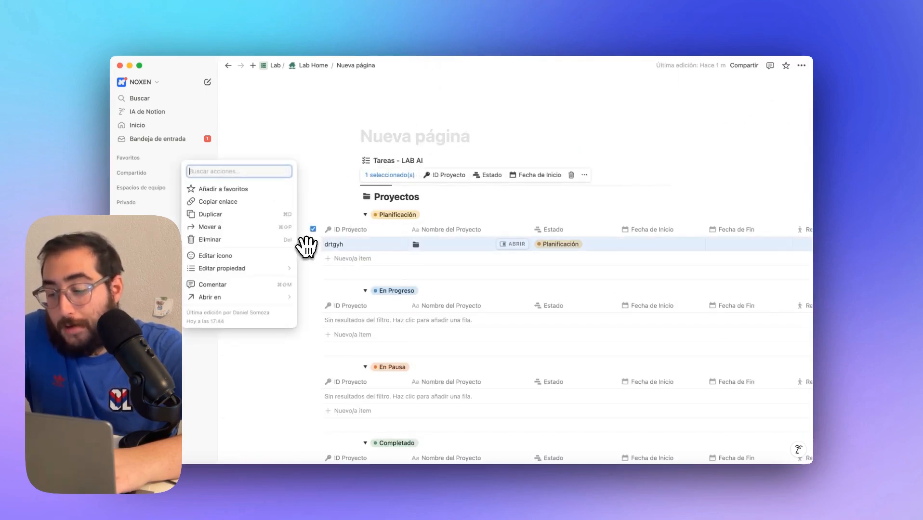
key("Delete")
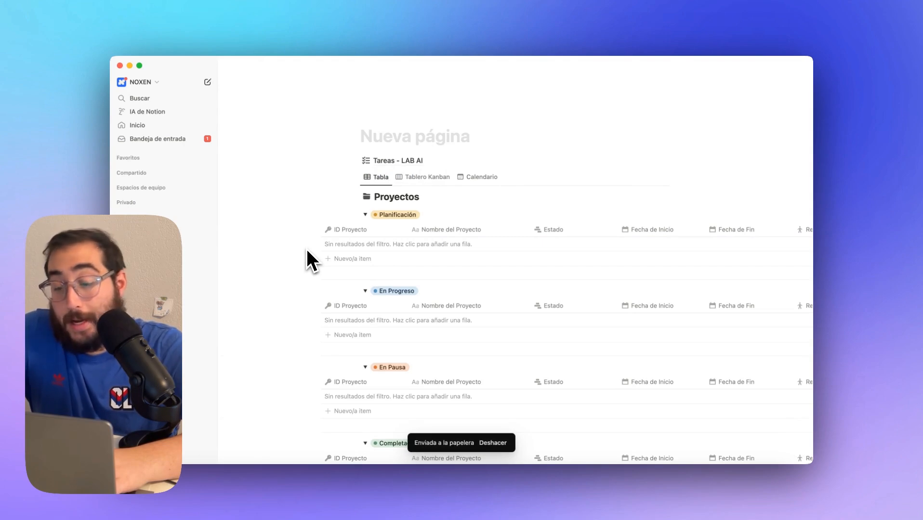